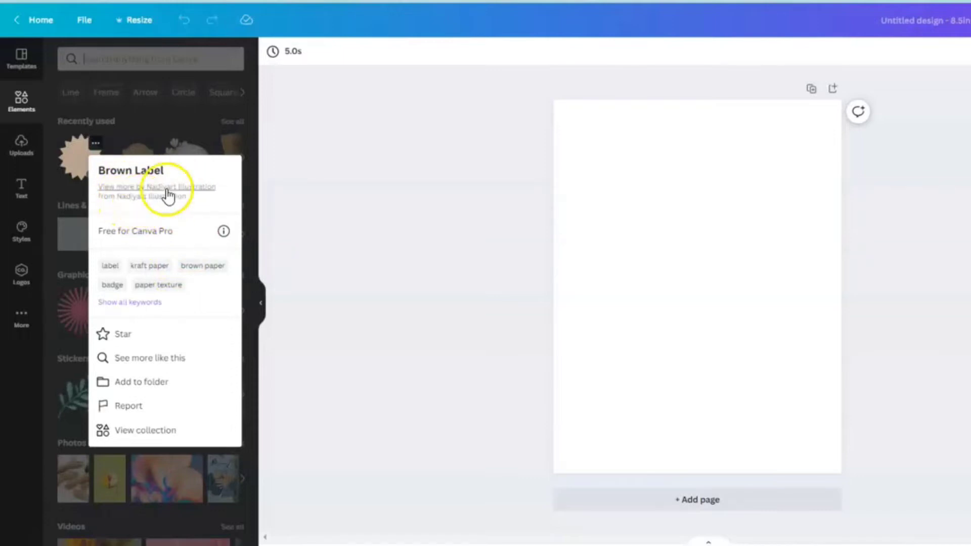
pyautogui.click(122, 58)
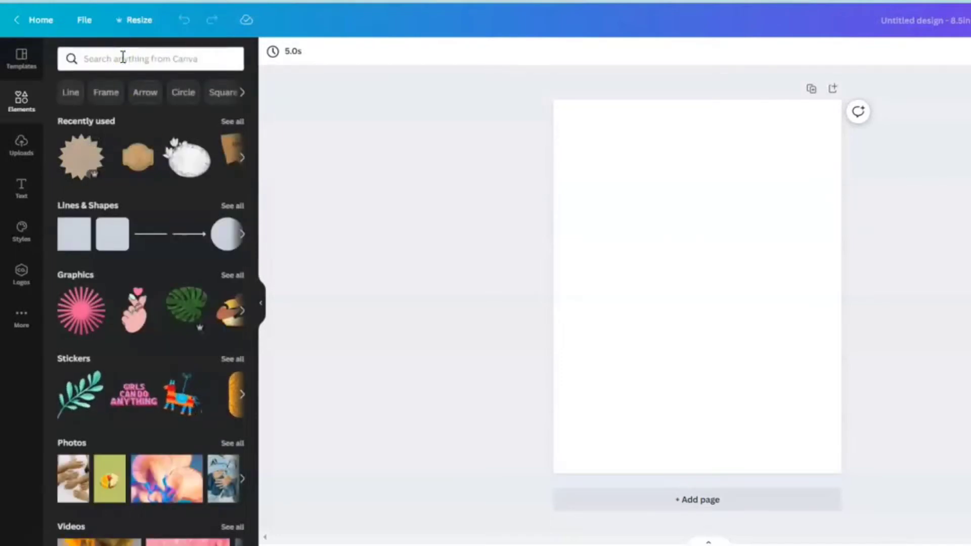
pyautogui.write('+')
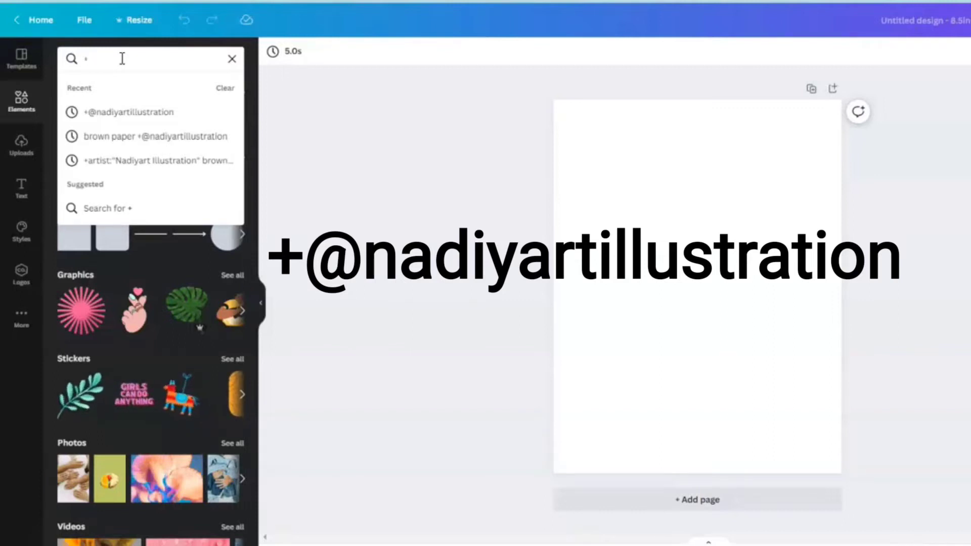
pyautogui.write('@nadiyartillustration')
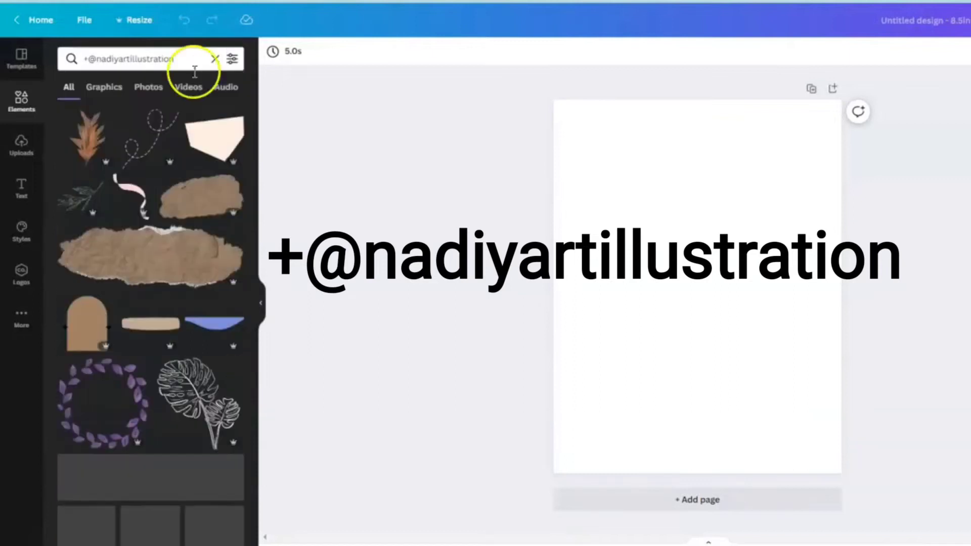
# Find the brown kraft paper pennant with a pointed lower edge among the artist's elements and add it to the page
pyautogui.scroll(-5, 180, 237)
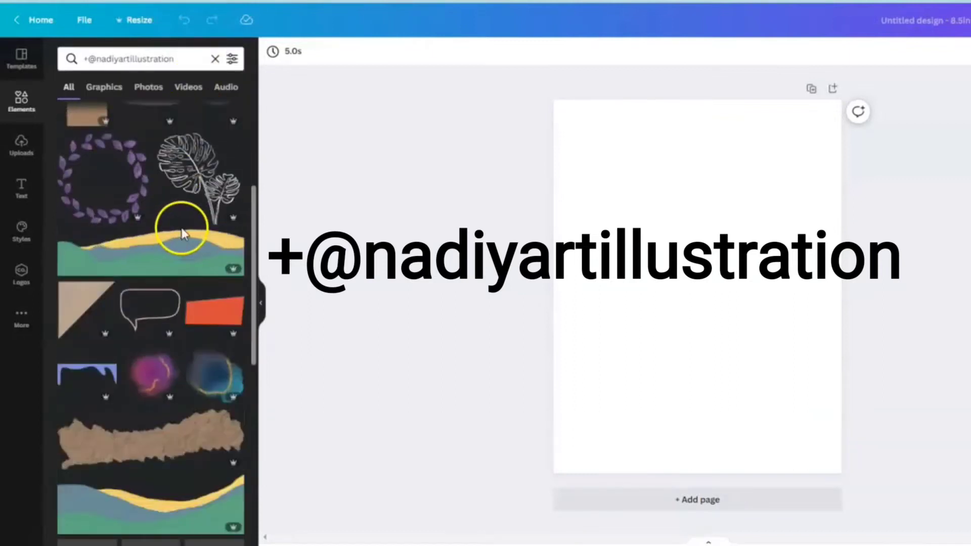
pyautogui.scroll(-10, 182, 234)
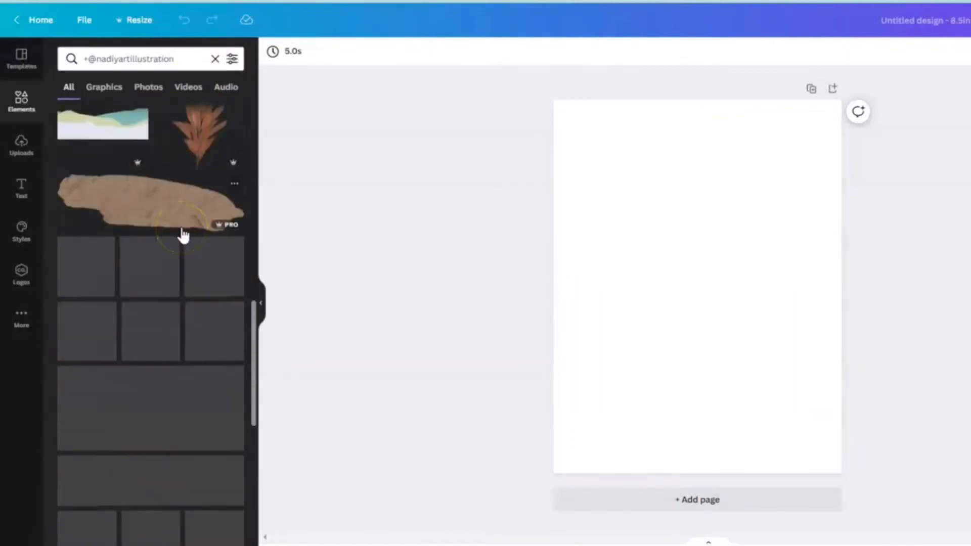
pyautogui.scroll(-6, 183, 235)
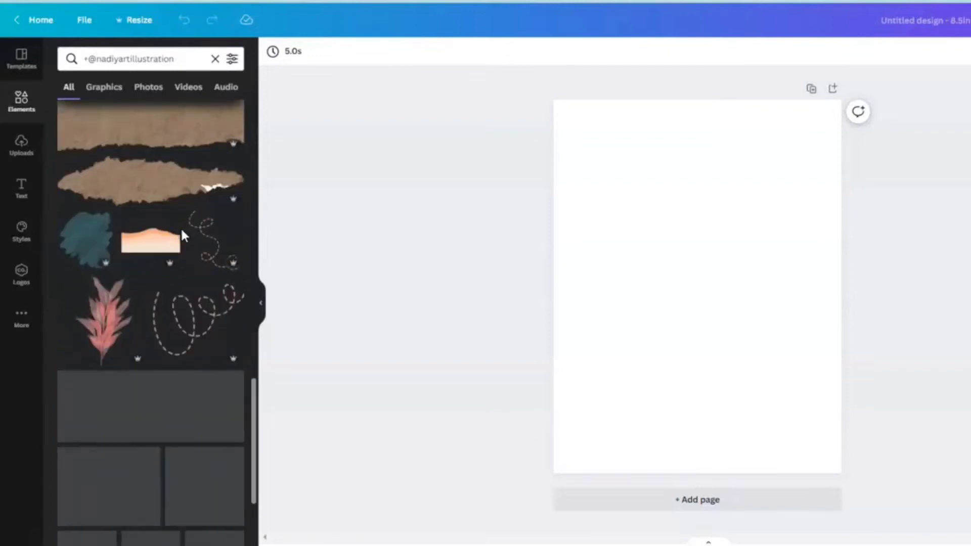
pyautogui.scroll(-9, 177, 235)
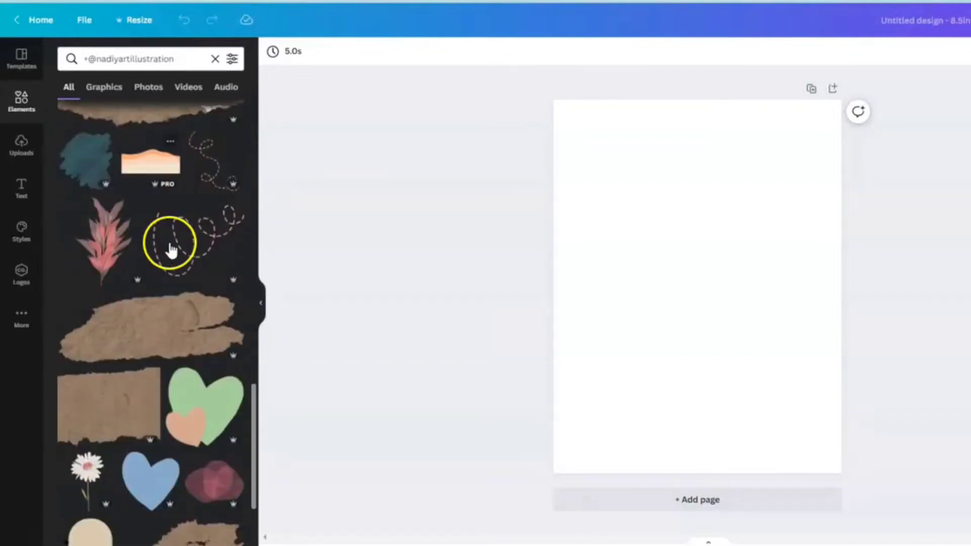
pyautogui.scroll(-7, 160, 275)
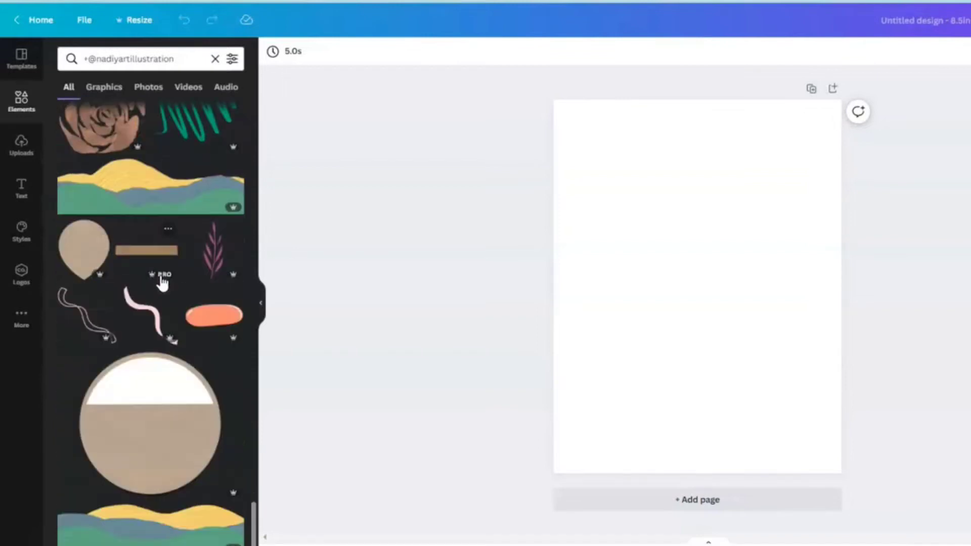
pyautogui.scroll(-8, 159, 283)
pyautogui.scroll(-9, 158, 295)
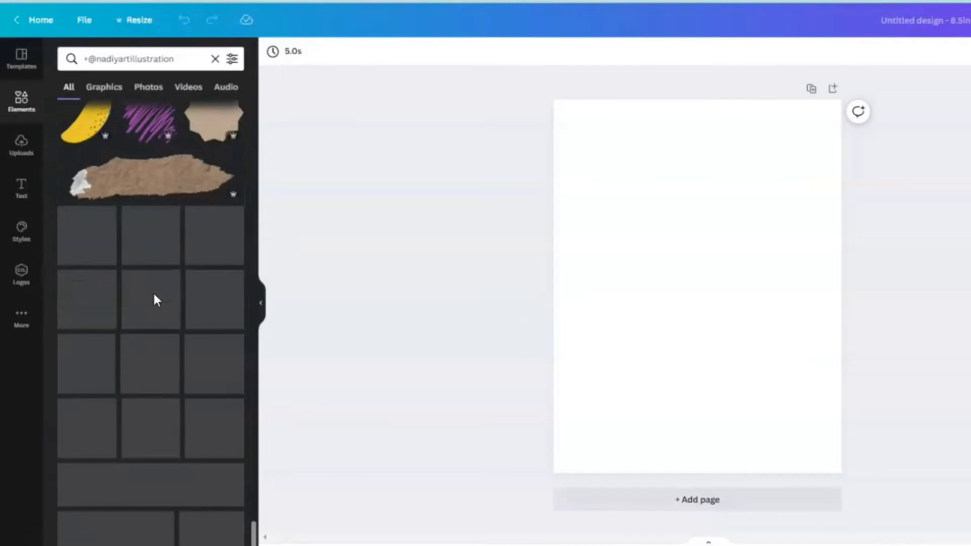
pyautogui.scroll(-5, 155, 301)
pyautogui.scroll(-5, 154, 305)
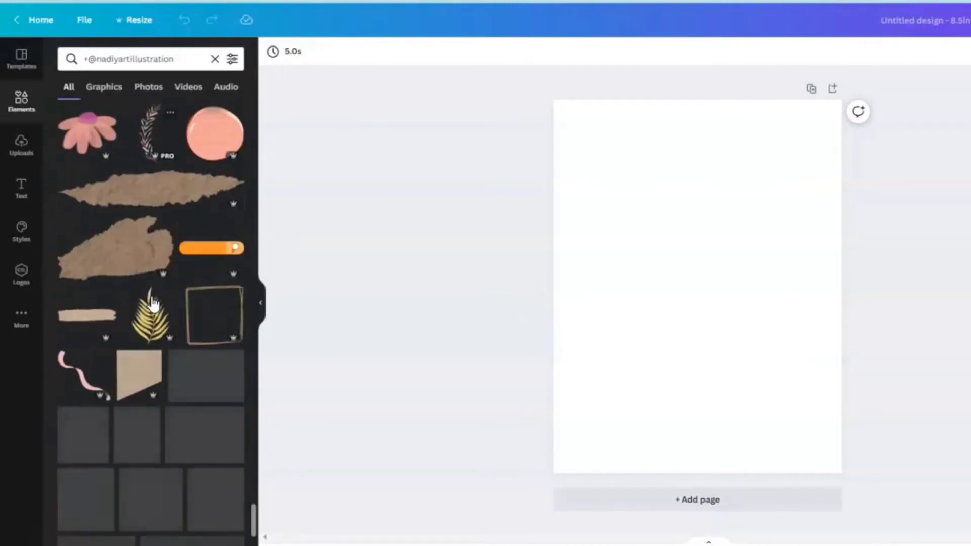
pyautogui.scroll(-6, 151, 307)
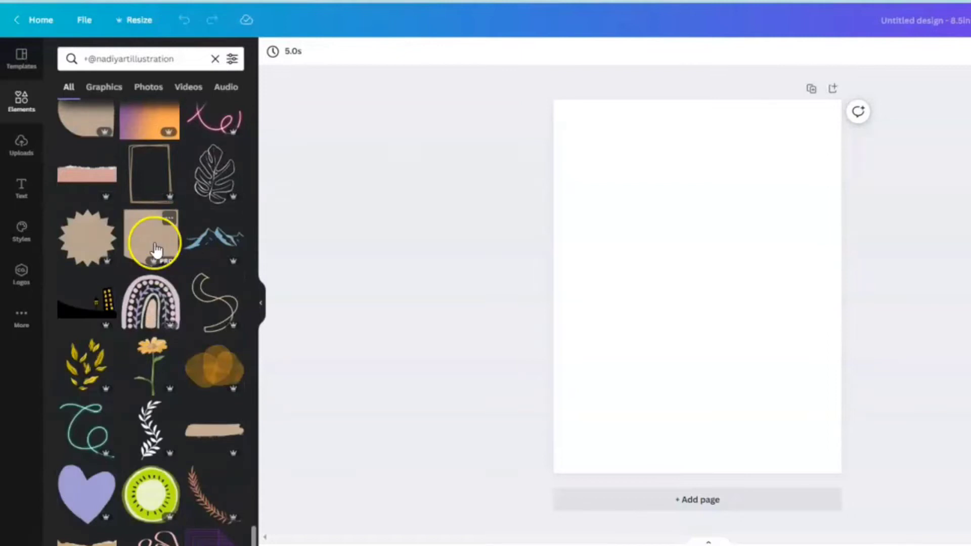
pyautogui.click(156, 249)
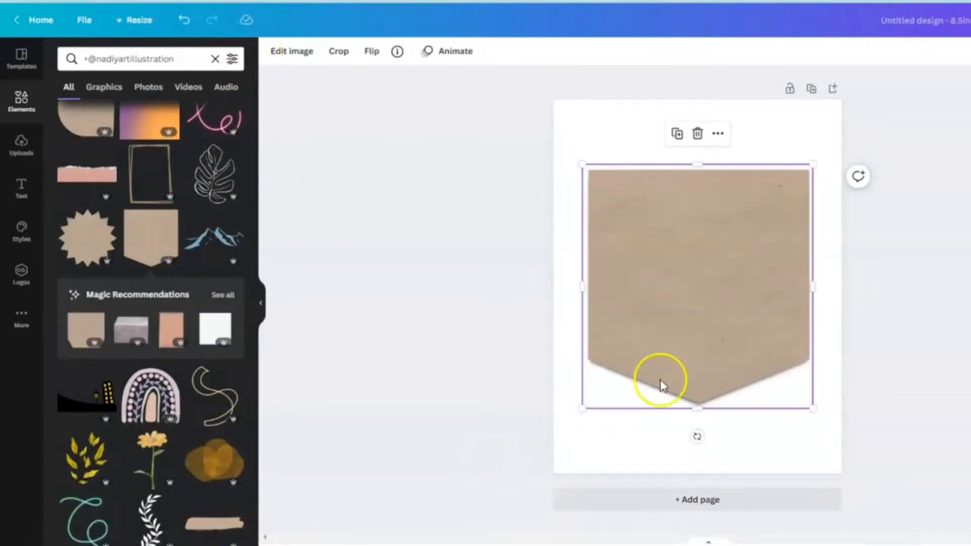
# Shrink the pennant to about 6.5 by 7 inches and move it near the page's upper-left corner
pyautogui.moveTo(818, 412)
pyautogui.mouseDown()
pyautogui.moveTo(953, 503)
pyautogui.moveTo(837, 399)
pyautogui.moveTo(807, 400)
pyautogui.mouseUp()
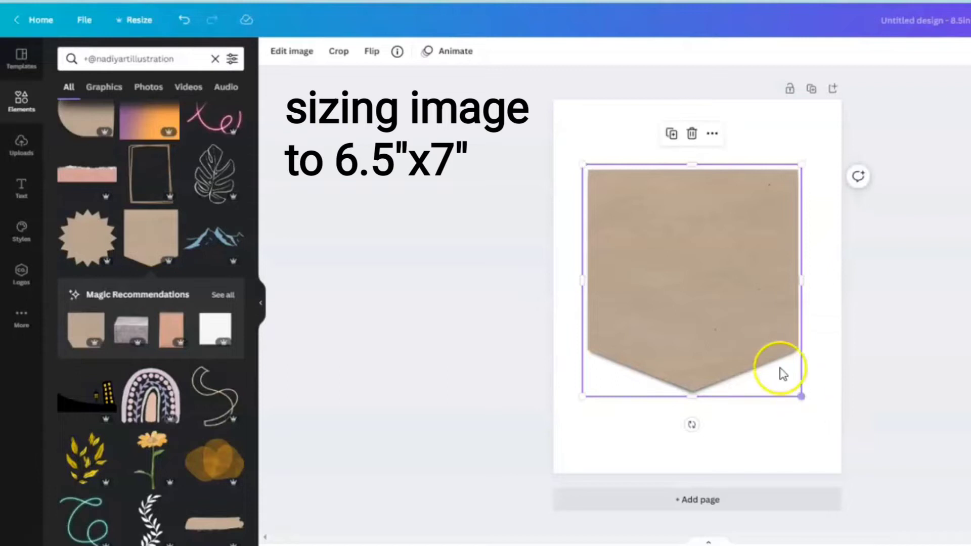
pyautogui.moveTo(758, 336); pyautogui.dragTo(740, 279)
pyautogui.click(418, 421)
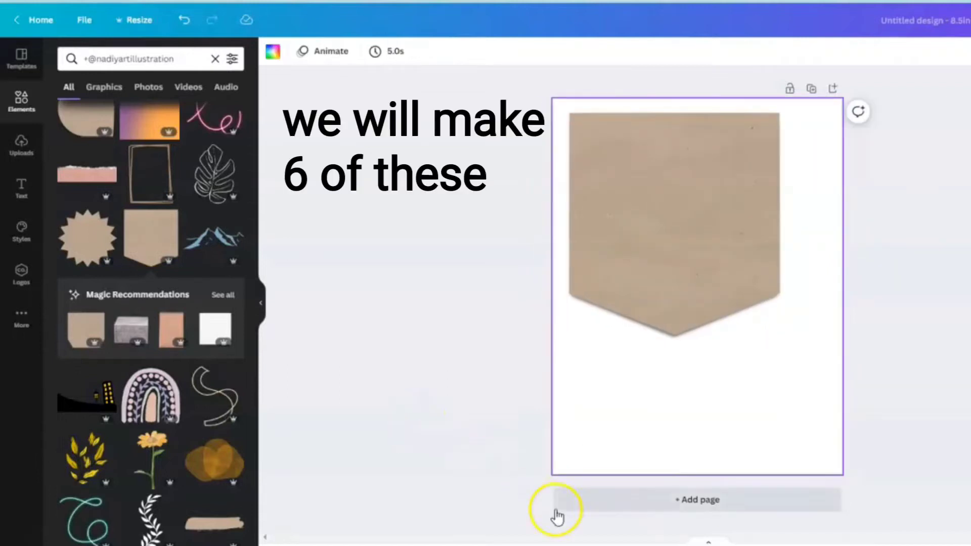
# Copy the pennant, paste it onto a new second page and place it in the upper part of that page
pyautogui.click(627, 174)
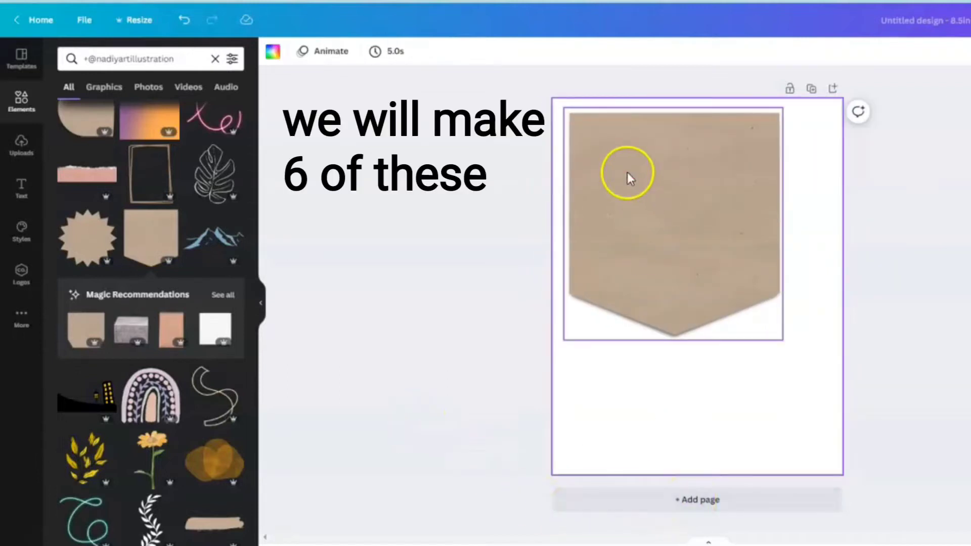
pyautogui.rightClick(628, 174)
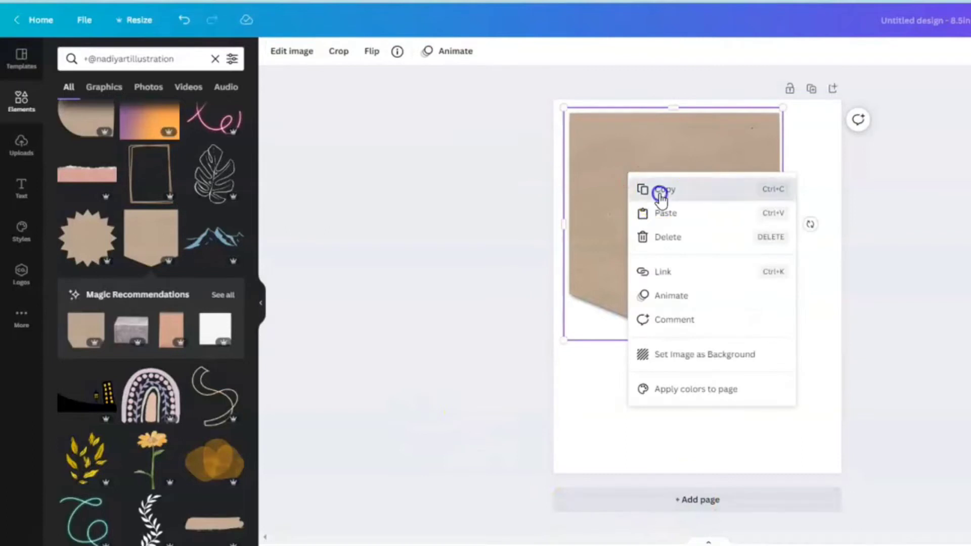
pyautogui.click(661, 197)
pyautogui.click(689, 503)
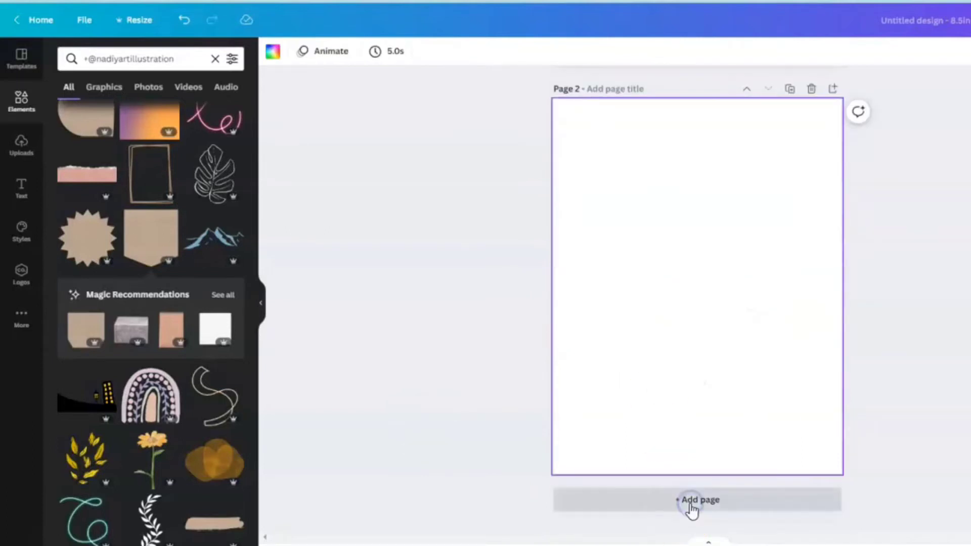
pyautogui.rightClick(610, 166)
pyautogui.click(650, 208)
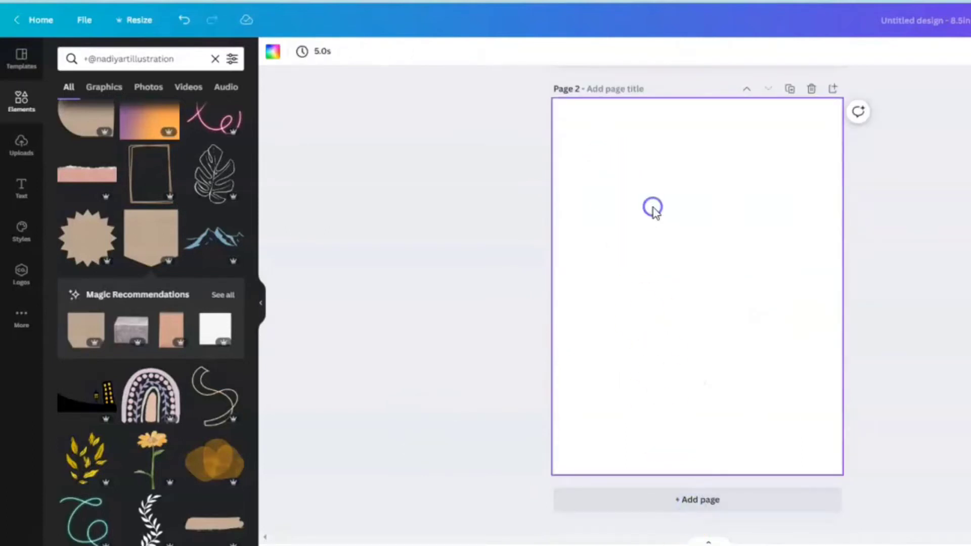
pyautogui.moveTo(668, 231); pyautogui.dragTo(666, 234)
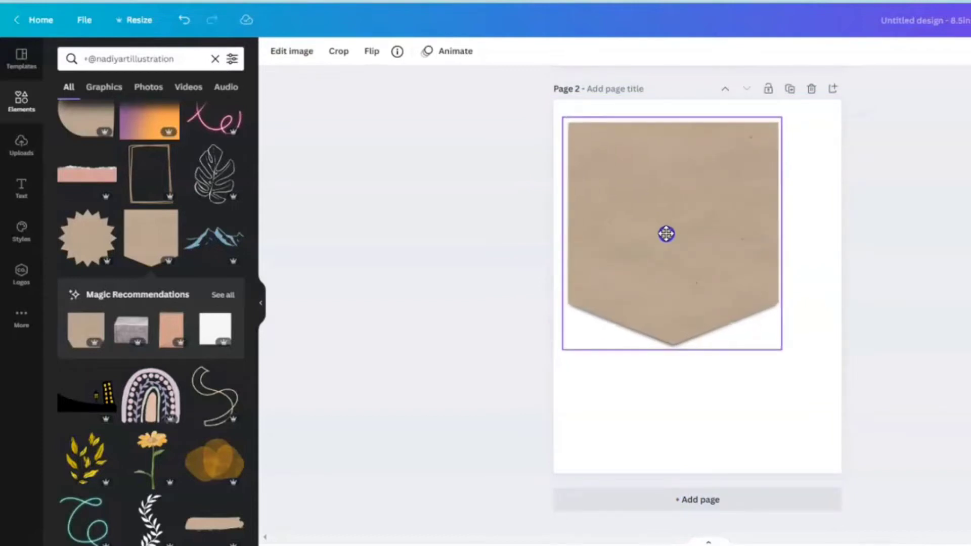
# Add a third page, paste the pennant onto it and place it in the upper part
pyautogui.click(689, 499)
pyautogui.rightClick(601, 153)
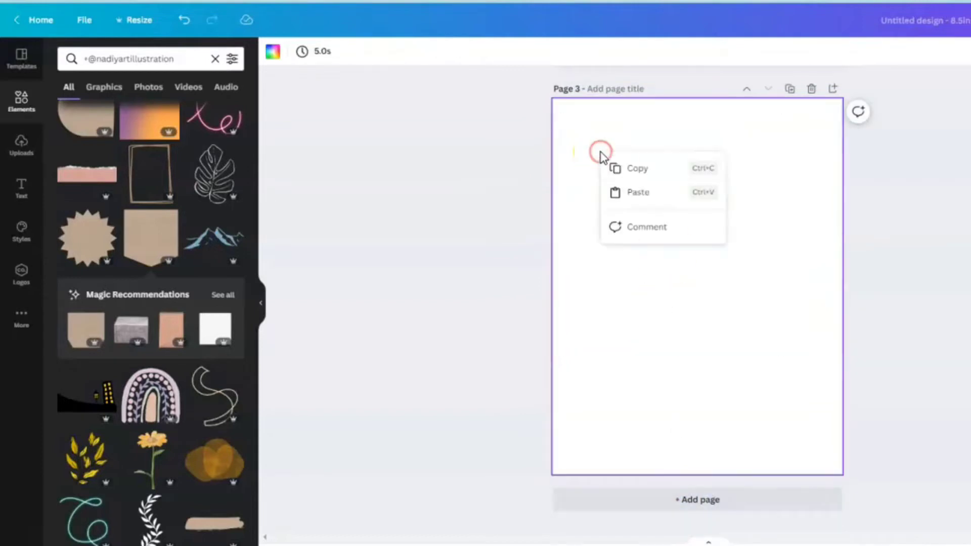
pyautogui.click(638, 192)
pyautogui.moveTo(695, 238); pyautogui.dragTo(698, 245)
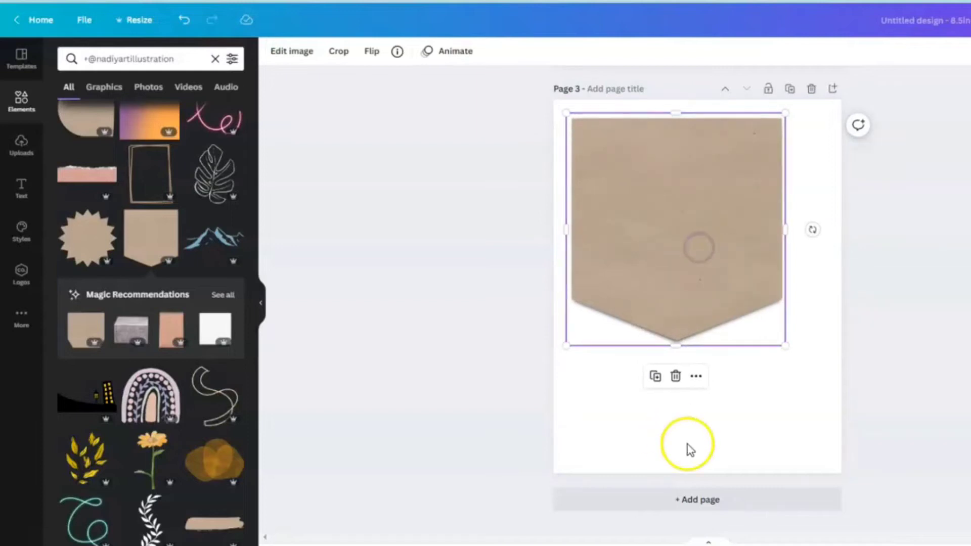
# Add a fourth page, paste the pennant onto it and place it in the upper part
pyautogui.click(703, 503)
pyautogui.rightClick(622, 175)
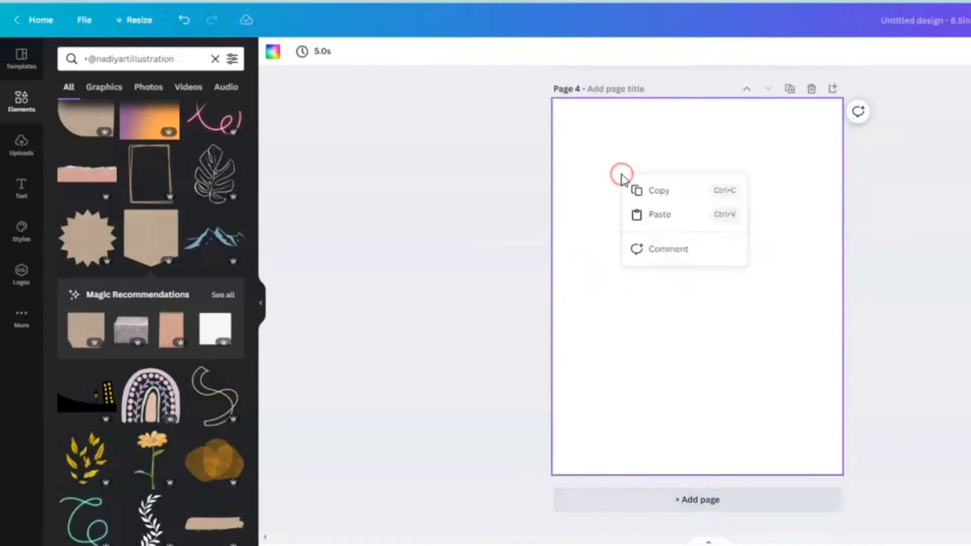
pyautogui.click(658, 215)
pyautogui.moveTo(660, 219); pyautogui.dragTo(661, 223)
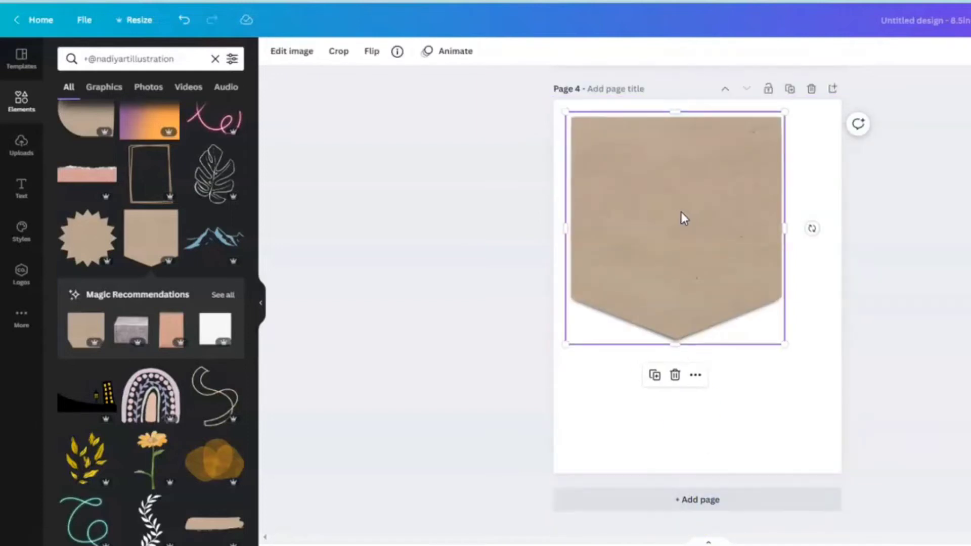
# Add a fifth page and paste the copied pennant onto it
pyautogui.click(703, 500)
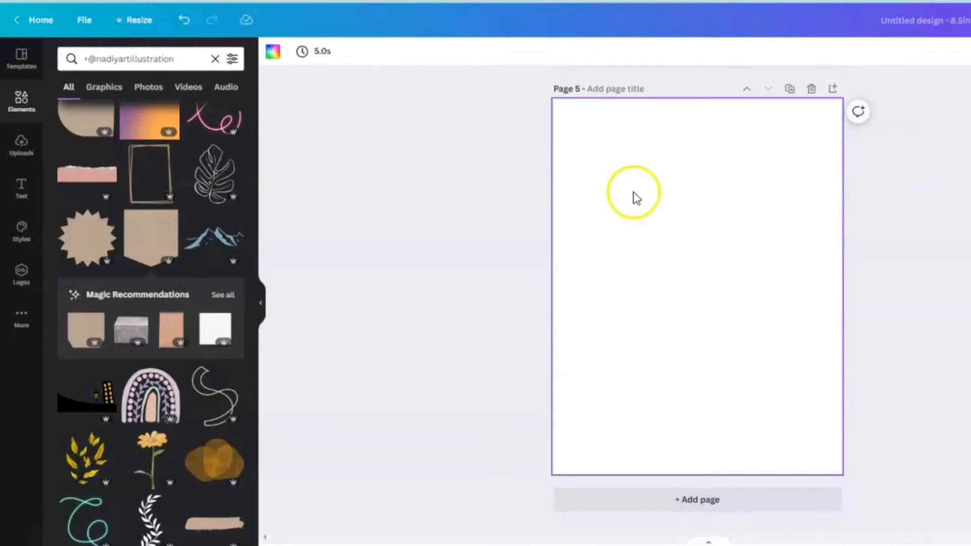
pyautogui.rightClick(612, 161)
pyautogui.click(648, 202)
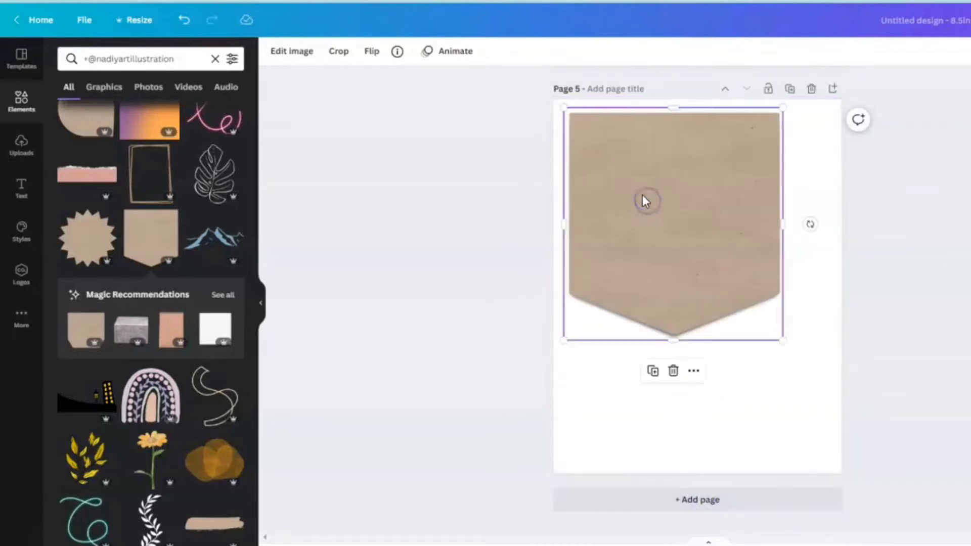
# Add a sixth page and paste the copied pennant onto it
pyautogui.click(693, 502)
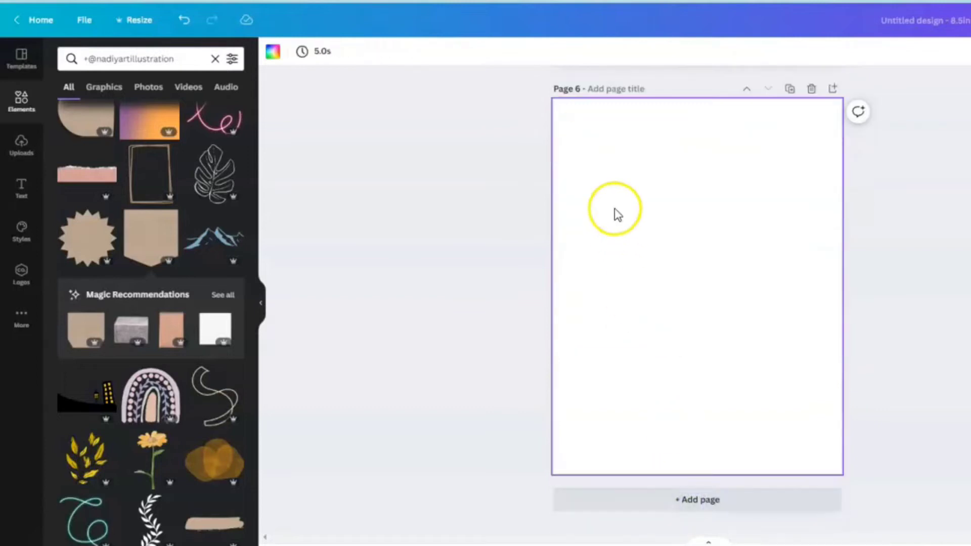
pyautogui.rightClick(617, 157)
pyautogui.click(653, 200)
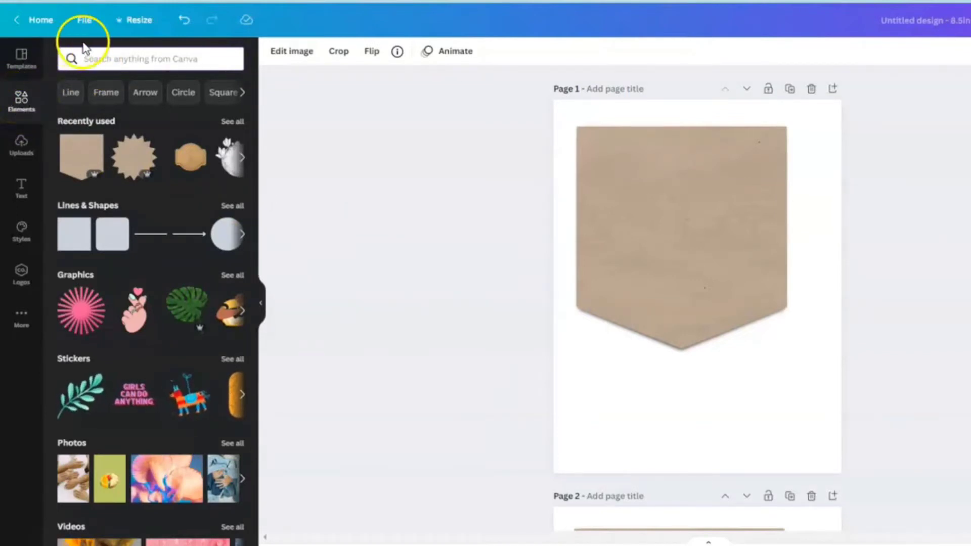
# Search the elements library for pumpkins and limit the results to graphics
pyautogui.click(92, 57)
pyautogui.write('pu')
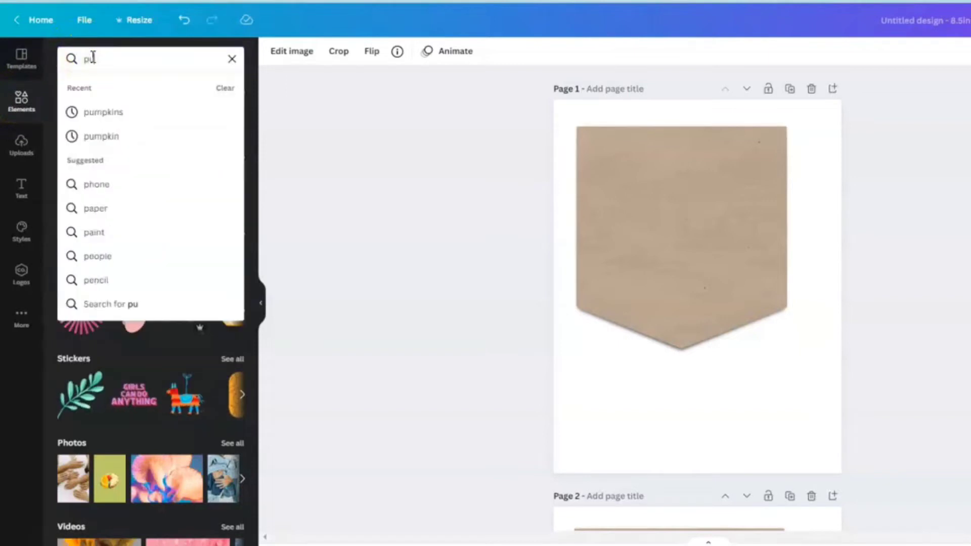
pyautogui.write('mpkins')
pyautogui.press('Return')
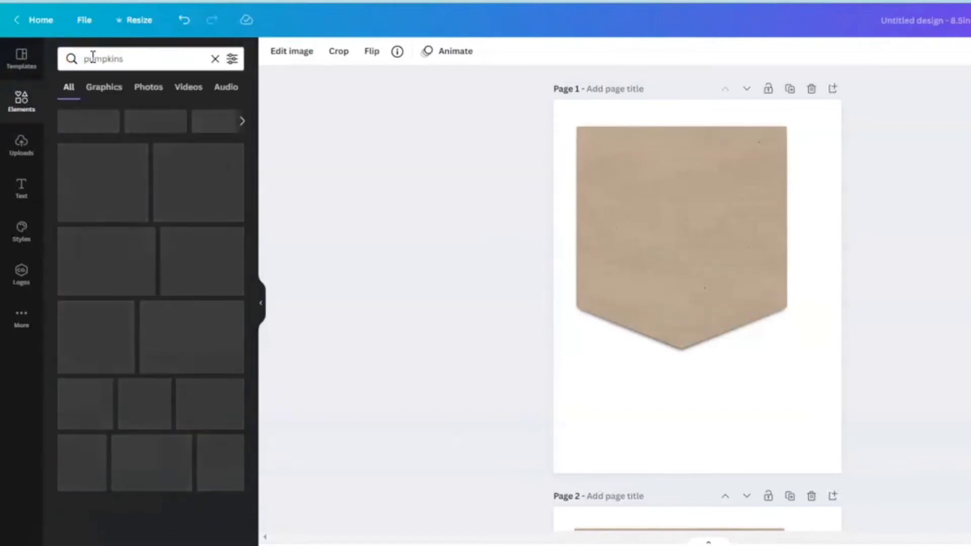
pyautogui.click(104, 91)
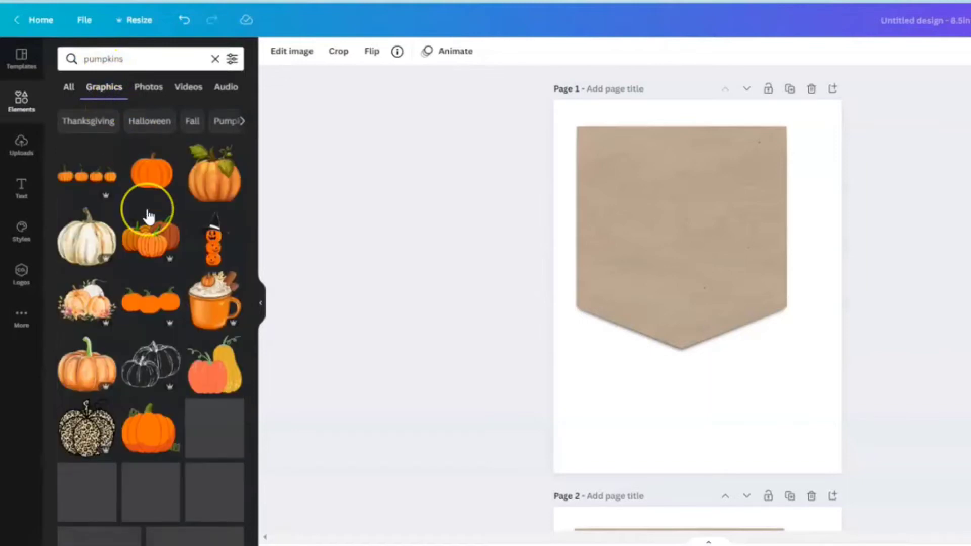
# Add the white pumpkins graphic with orange flowers to page 1, center it on the pennant and shrink it to the pennant's width
pyautogui.scroll(-5, 96, 268)
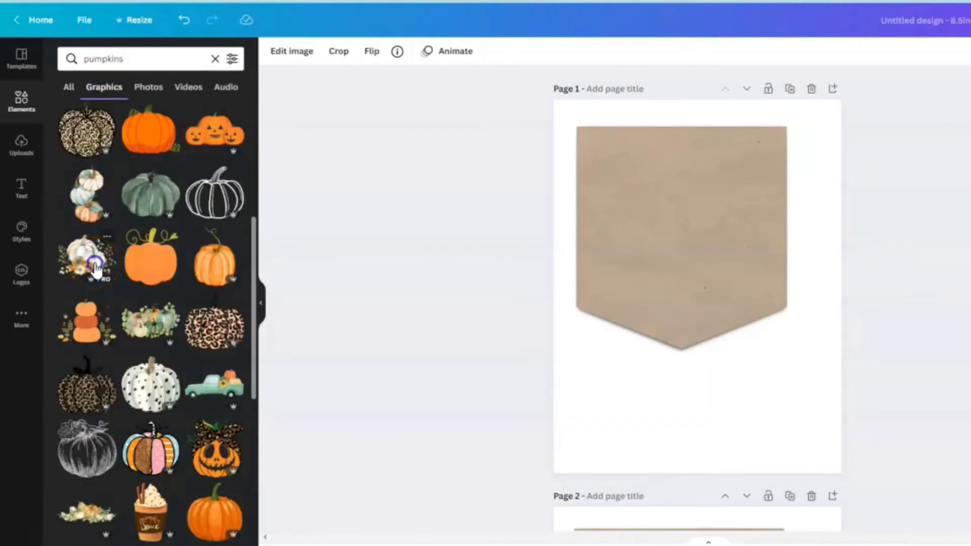
pyautogui.click(95, 268)
pyautogui.moveTo(720, 297); pyautogui.dragTo(714, 248)
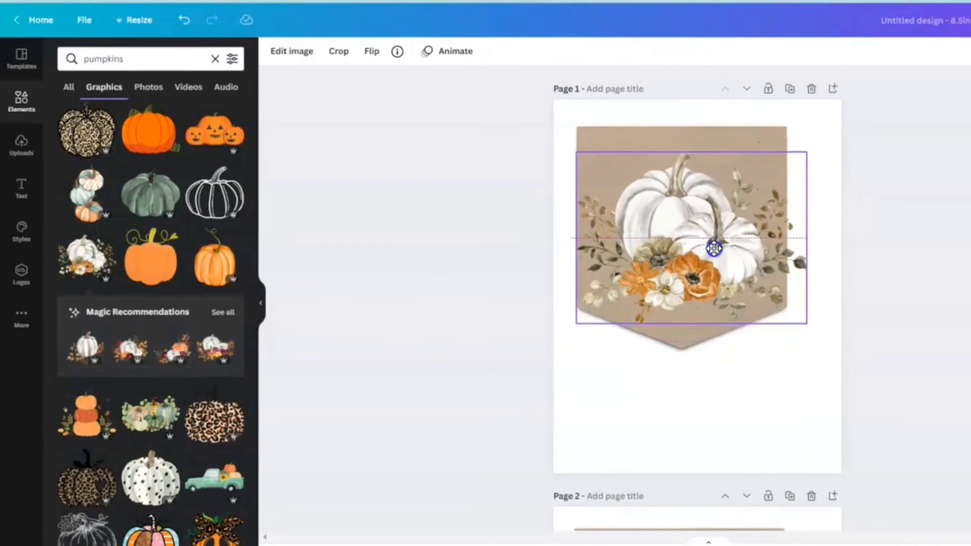
pyautogui.moveTo(806, 323); pyautogui.dragTo(778, 315)
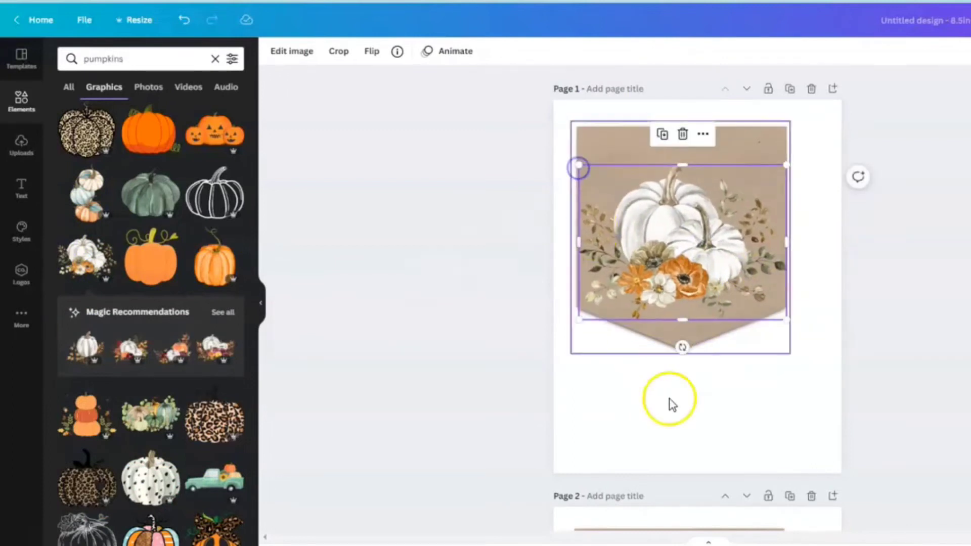
pyautogui.click(675, 424)
# Add a heading to page 2, move it onto the pennant and replace its text with F
pyautogui.scroll(-5, 674, 423)
pyautogui.click(654, 431)
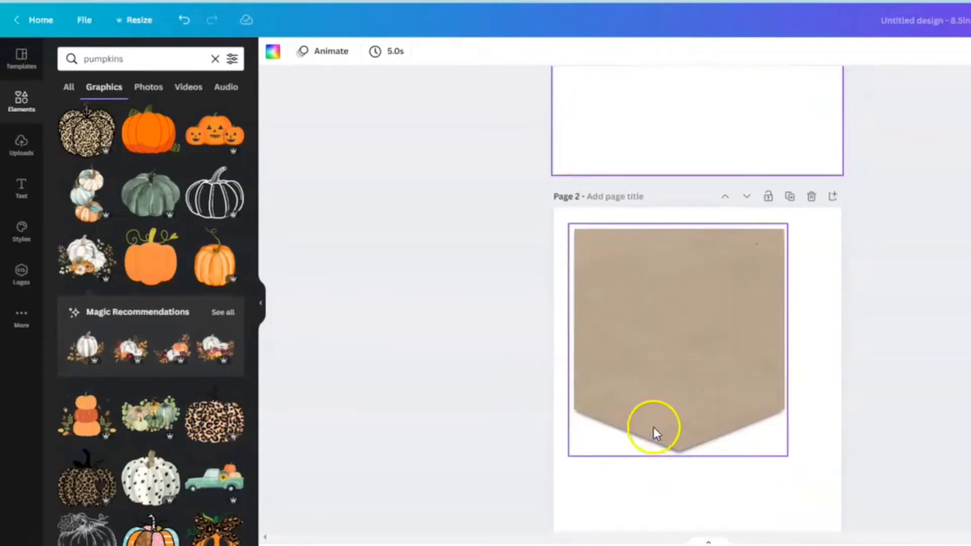
pyautogui.scroll(-1, 706, 255)
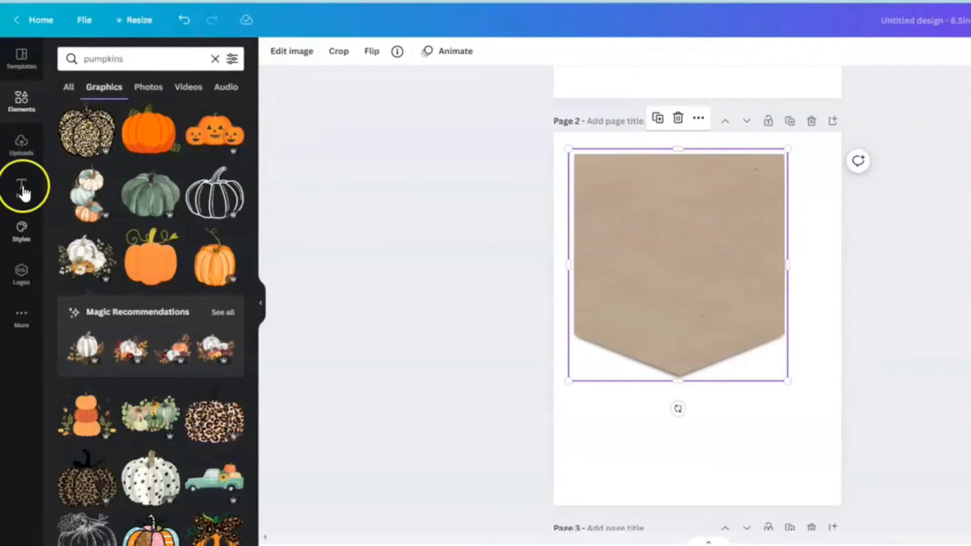
pyautogui.click(23, 188)
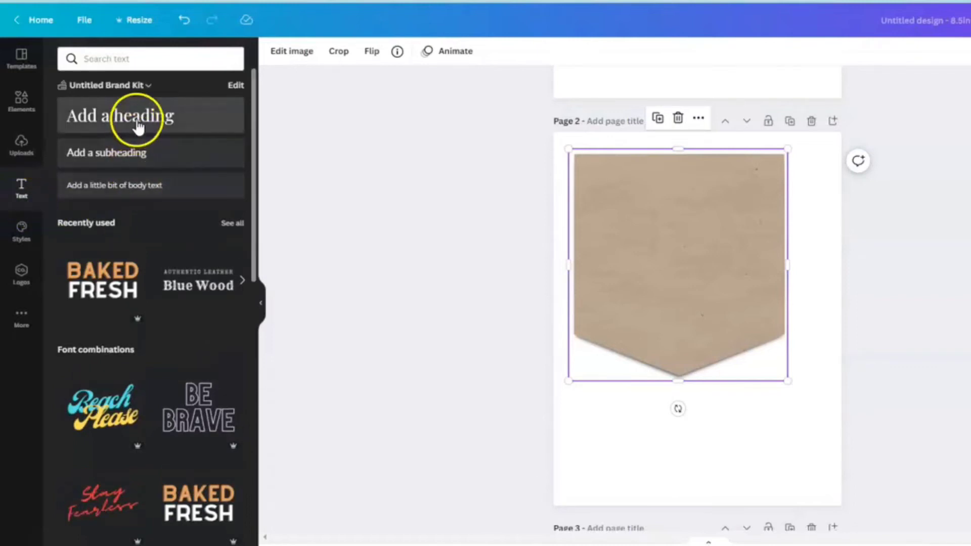
pyautogui.click(139, 124)
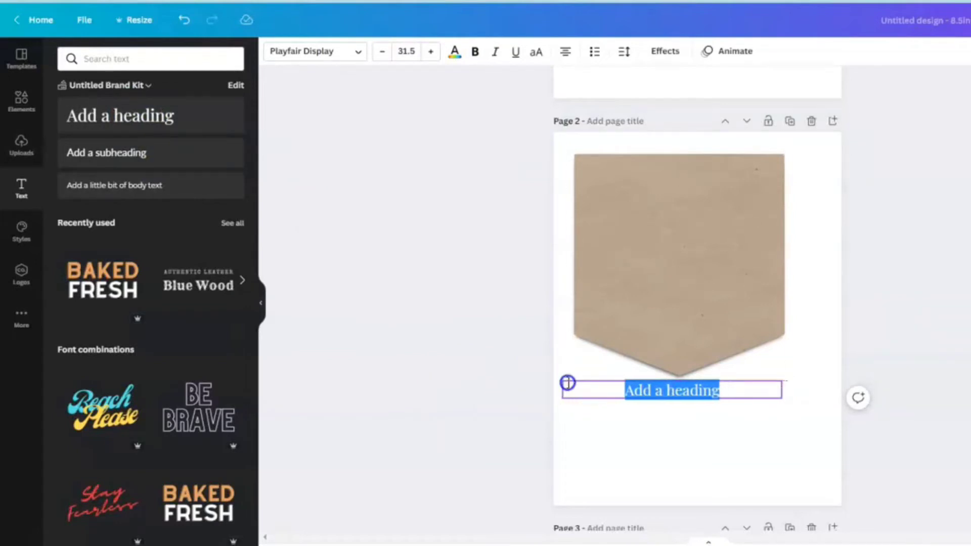
pyautogui.moveTo(568, 381); pyautogui.dragTo(557, 204)
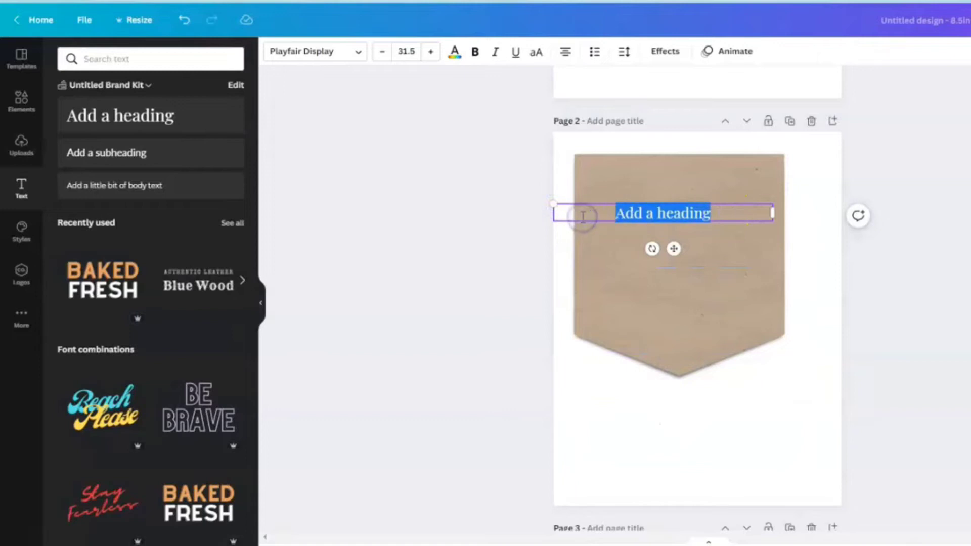
pyautogui.write('F')
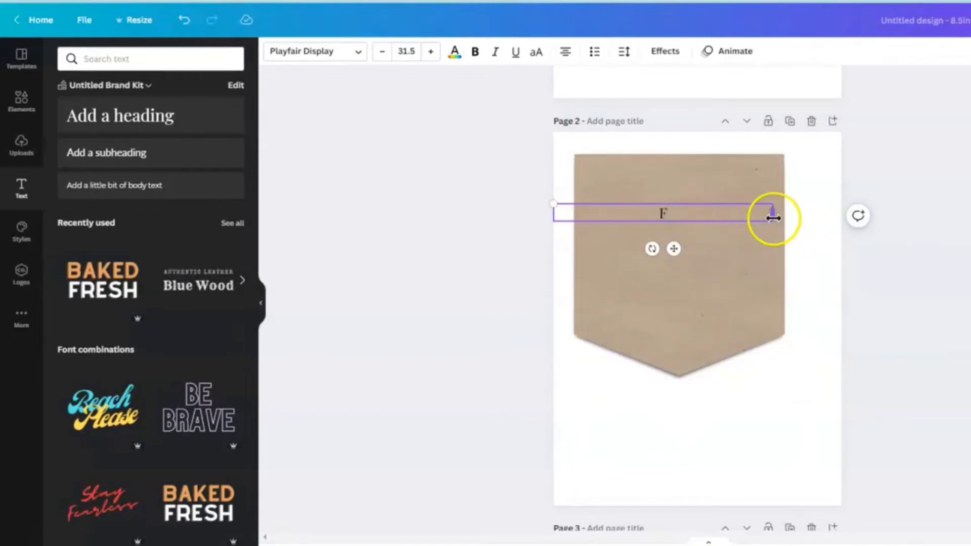
# Enlarge the letter F to a font size of about 428 and center it on the page 2 pennant
pyautogui.moveTo(772, 217); pyautogui.dragTo(911, 364)
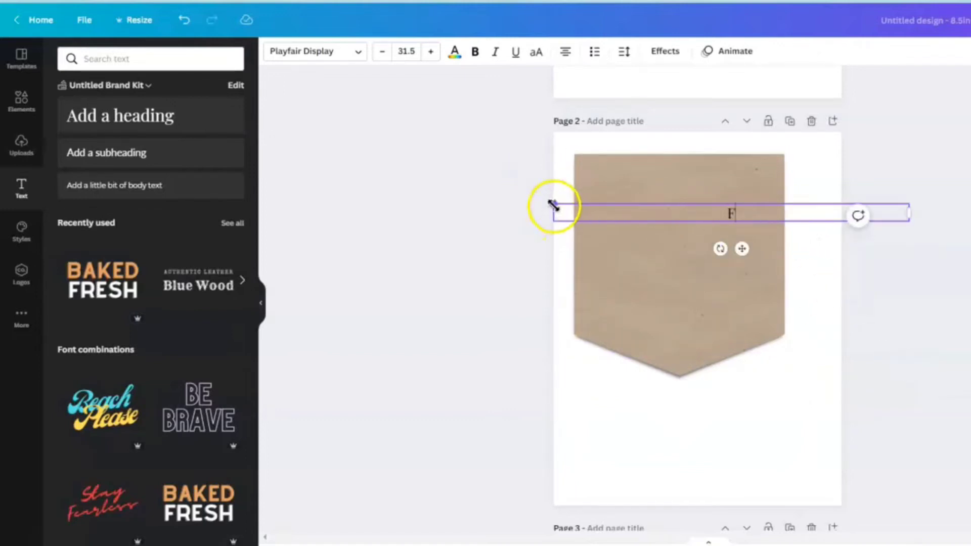
pyautogui.click(406, 51)
pyautogui.write('120')
pyautogui.press('Return')
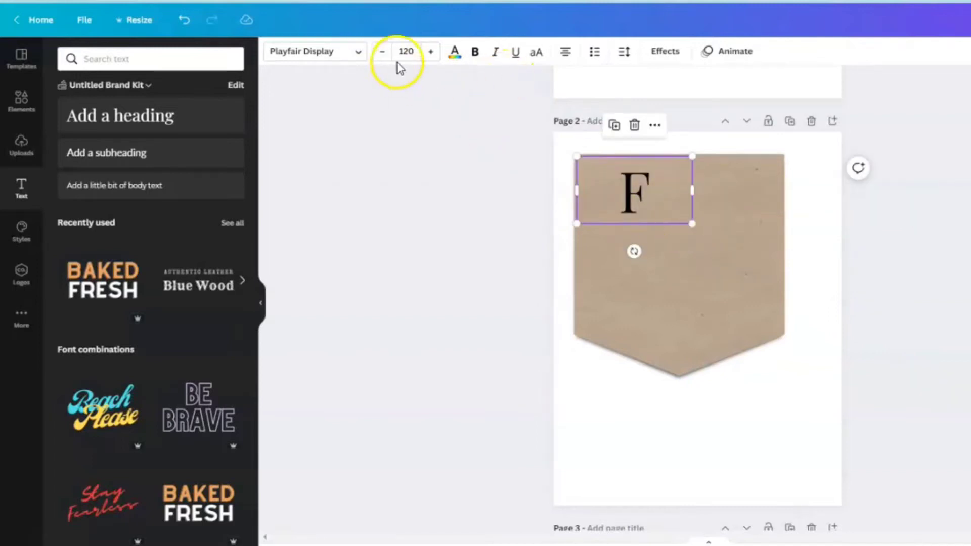
pyautogui.moveTo(692, 221); pyautogui.dragTo(960, 488)
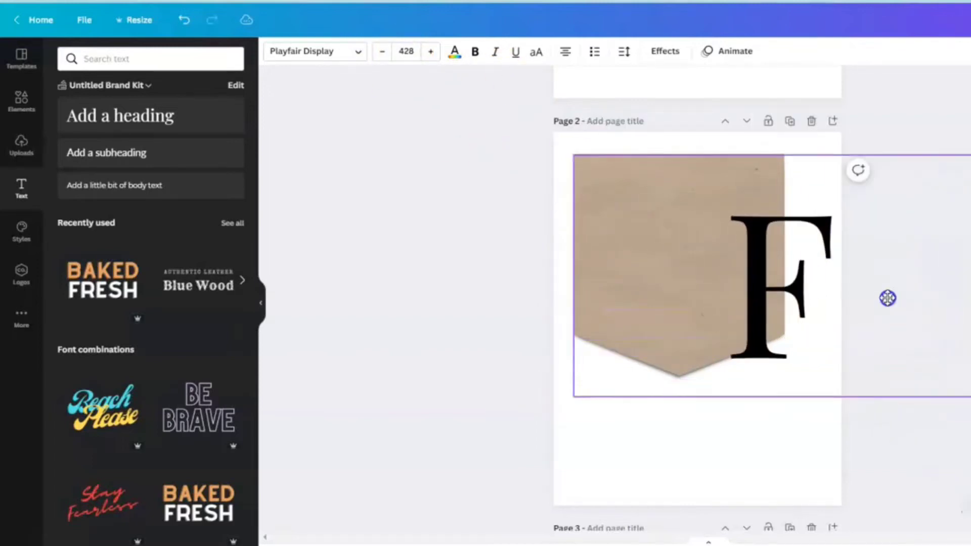
pyautogui.moveTo(887, 298); pyautogui.dragTo(819, 273)
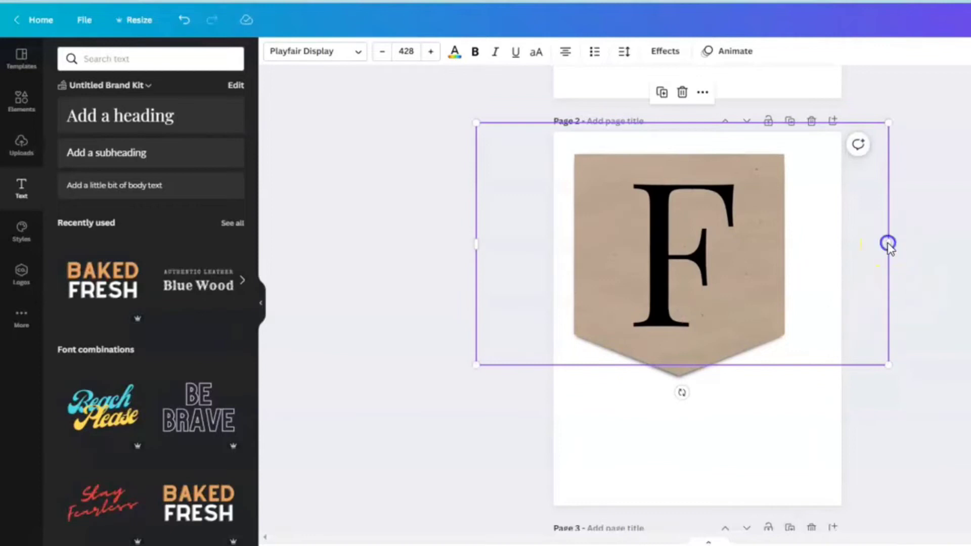
# Narrow the F's text box, recenter it on the pennant and change its font to Shado
pyautogui.moveTo(889, 245); pyautogui.dragTo(626, 245)
pyautogui.moveTo(592, 271); pyautogui.dragTo(708, 272)
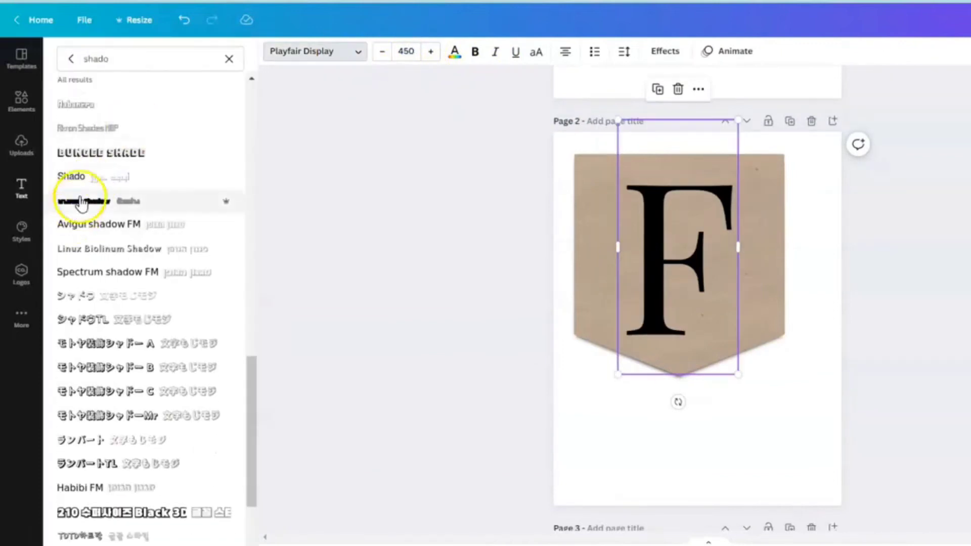
pyautogui.click(74, 178)
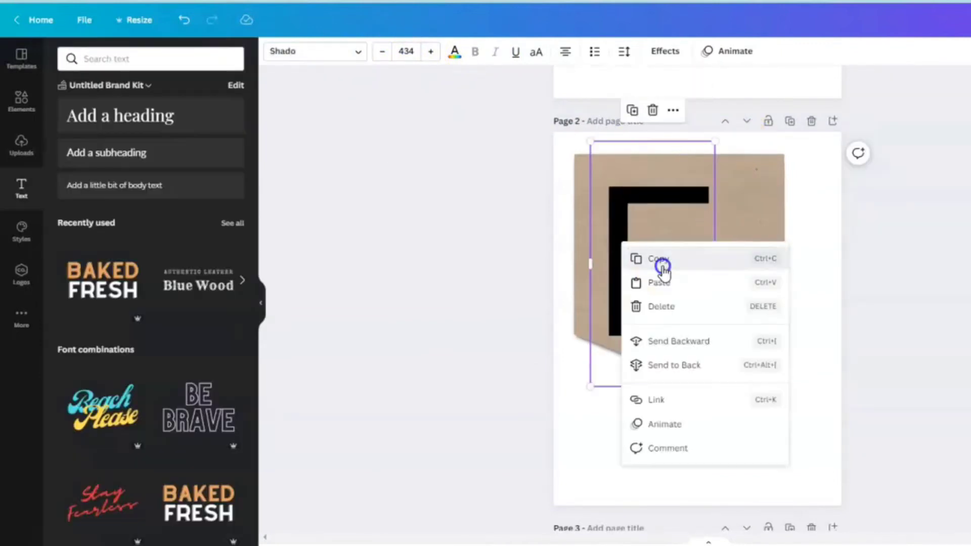
# Copy the letter F and paste it onto the pennant on page 3
pyautogui.click(661, 266)
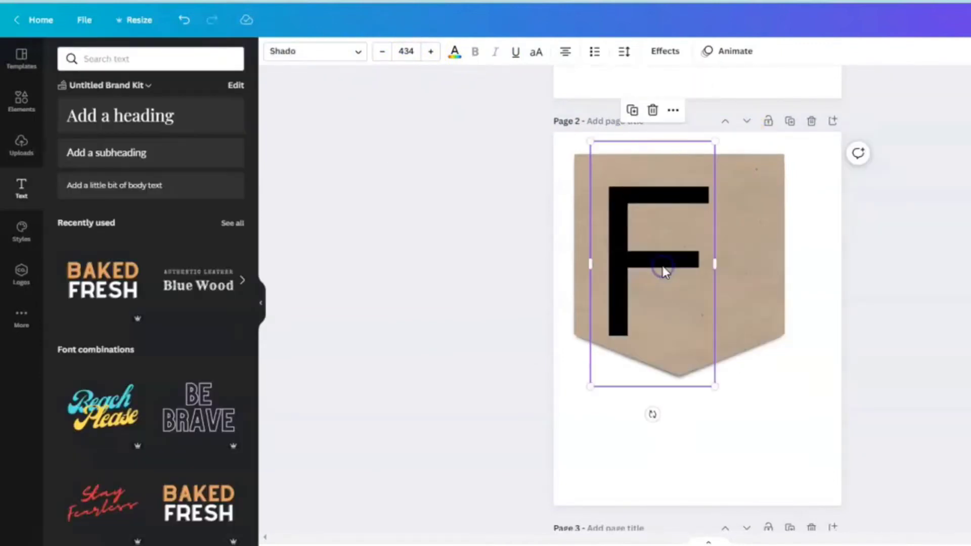
pyautogui.scroll(-4, 661, 273)
pyautogui.scroll(-3, 662, 282)
pyautogui.rightClick(615, 266)
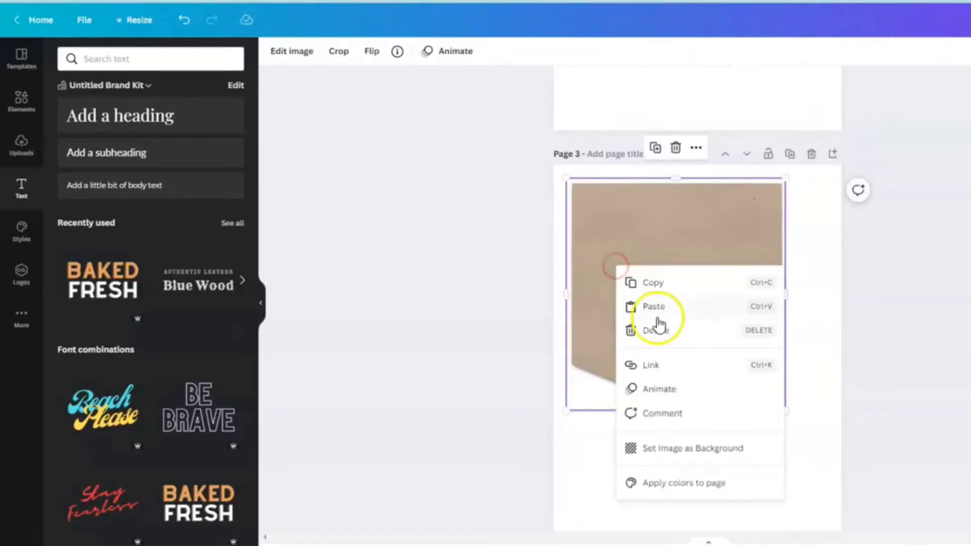
pyautogui.click(658, 317)
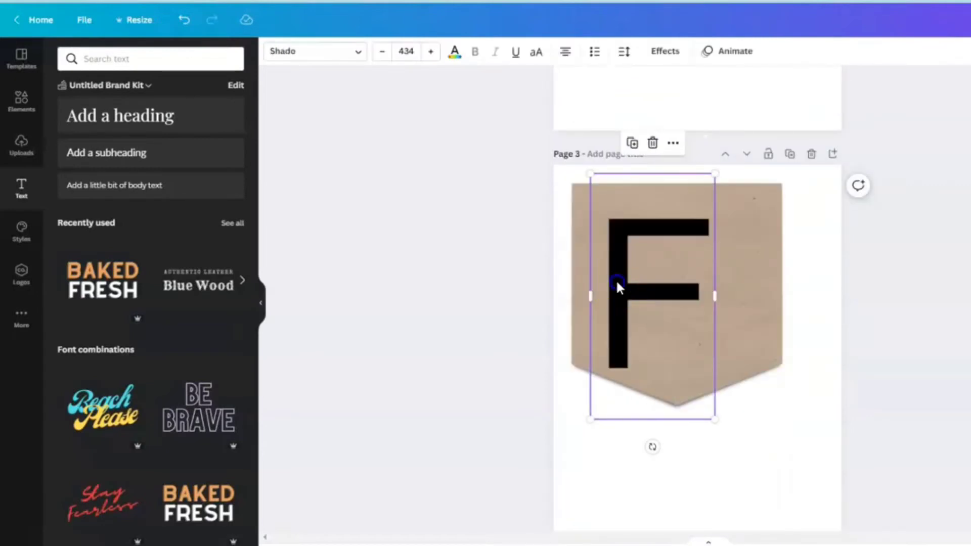
# Change the pasted letter on page 3 to A
pyautogui.doubleClick(617, 282)
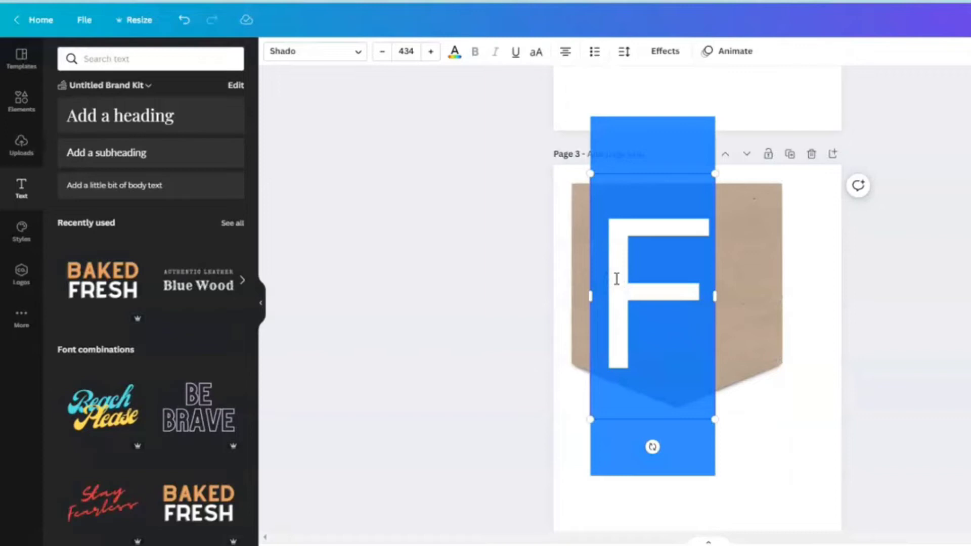
pyautogui.write('A')
pyautogui.click(650, 279)
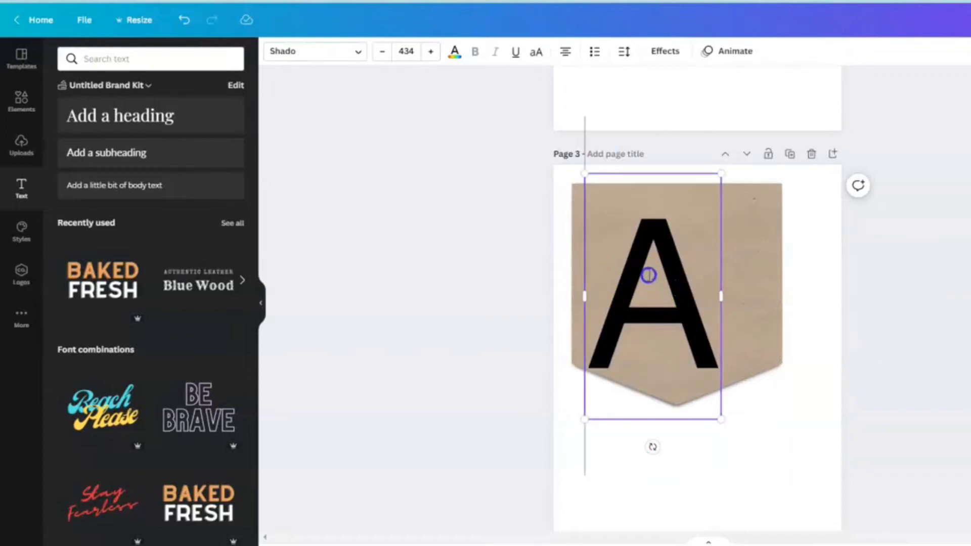
pyautogui.click(477, 241)
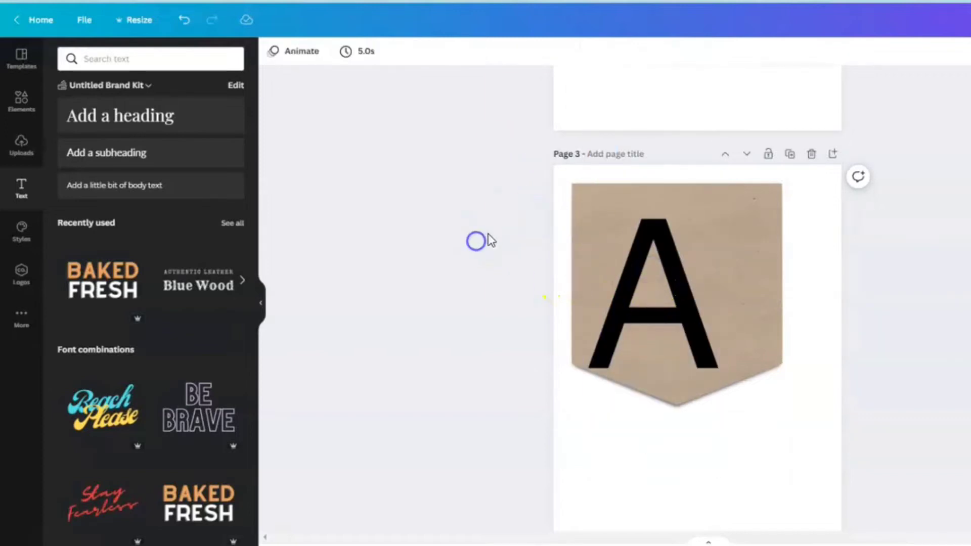
# Check the font size of the F on page 2 and shift the A closer to the center of the page 3 pennant
pyautogui.scroll(5, 573, 208)
pyautogui.click(625, 135)
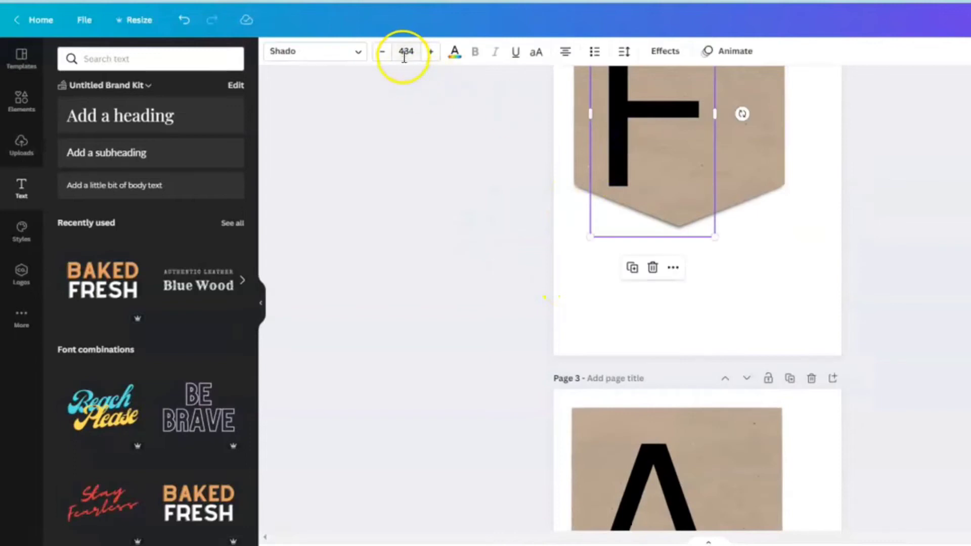
pyautogui.scroll(-3, 537, 275)
pyautogui.click(667, 329)
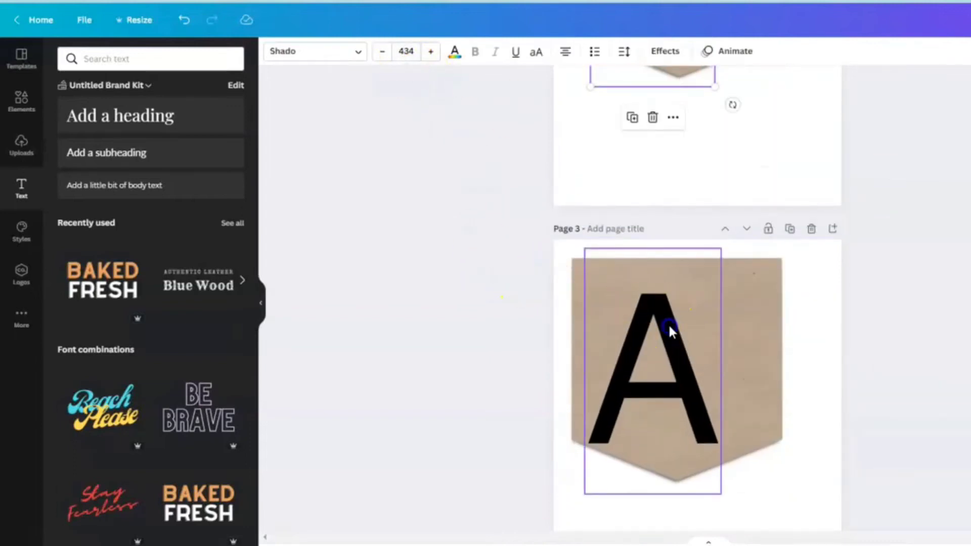
pyautogui.moveTo(666, 344)
pyautogui.mouseDown()
pyautogui.moveTo(665, 332)
pyautogui.moveTo(648, 338)
pyautogui.mouseUp()
pyautogui.scroll(3, 522, 326)
pyautogui.scroll(-3, 556, 322)
pyautogui.click(445, 297)
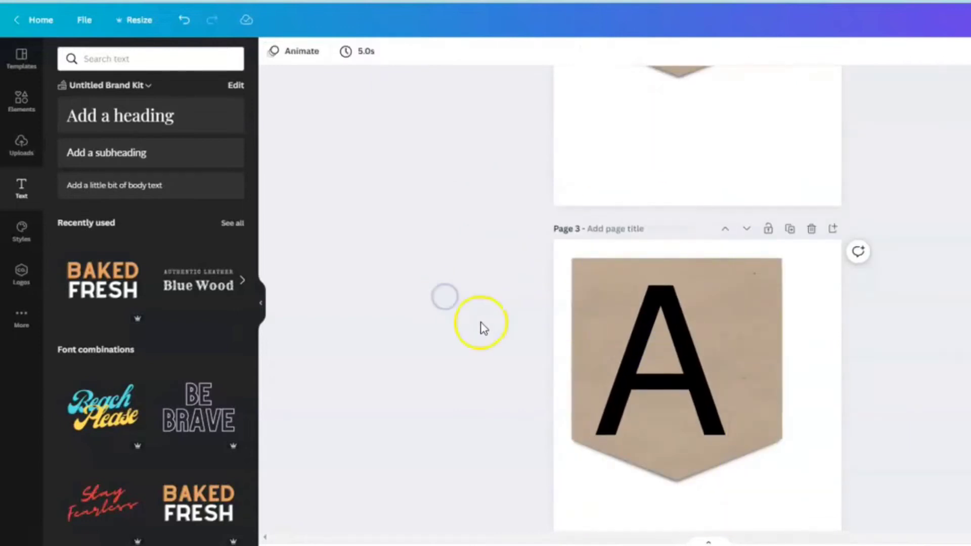
# Copy the letter A onto the pennant on page 4 and change it to L
pyautogui.rightClick(665, 374)
pyautogui.click(696, 360)
pyautogui.scroll(-5, 437, 347)
pyautogui.scroll(-2, 434, 344)
pyautogui.rightClick(645, 357)
pyautogui.click(676, 381)
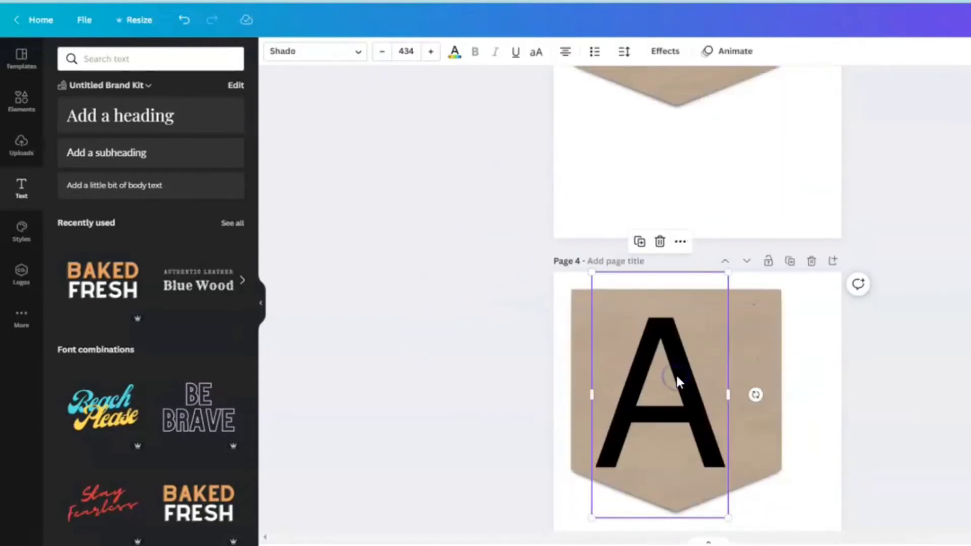
pyautogui.click(698, 368)
pyautogui.press('BackSpace')
pyautogui.write('L')
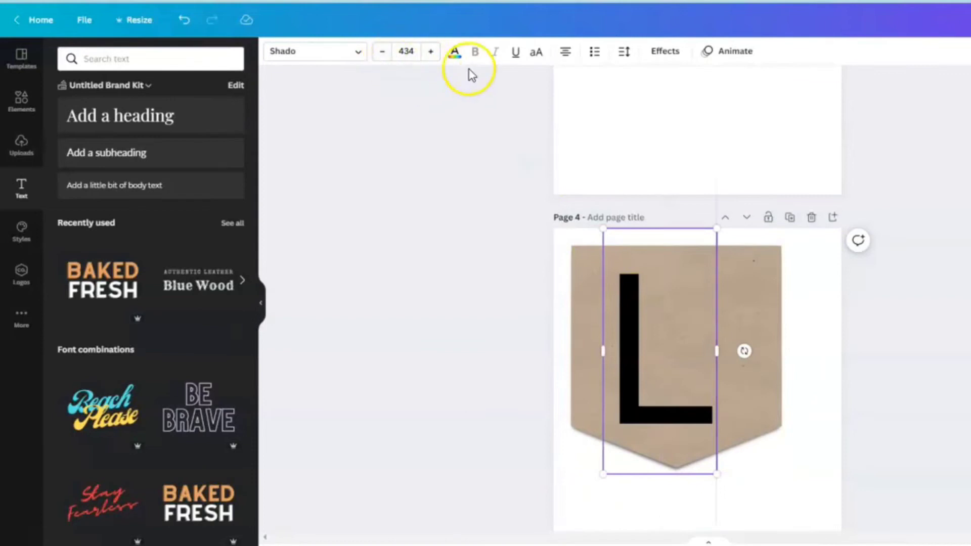
pyautogui.click(448, 296)
# Add the white pumpkins graphic with red and orange leaves from the full set of magic recommendations to page 6
pyautogui.scroll(-6, 448, 297)
pyautogui.click(621, 354)
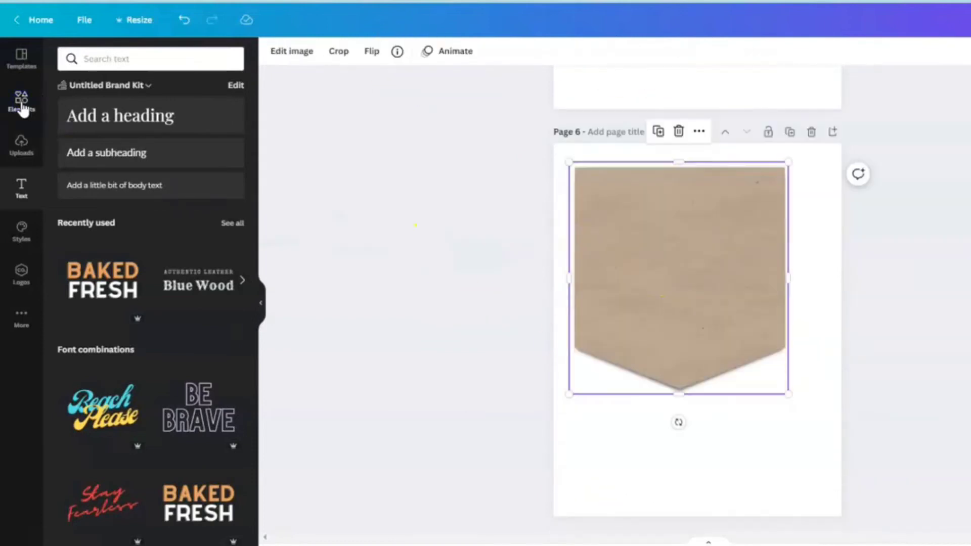
pyautogui.click(22, 103)
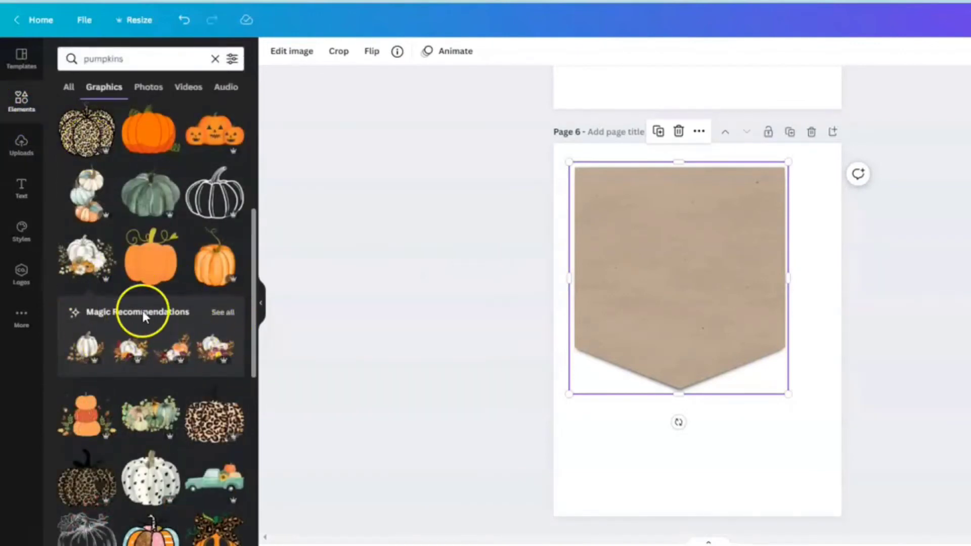
pyautogui.click(222, 313)
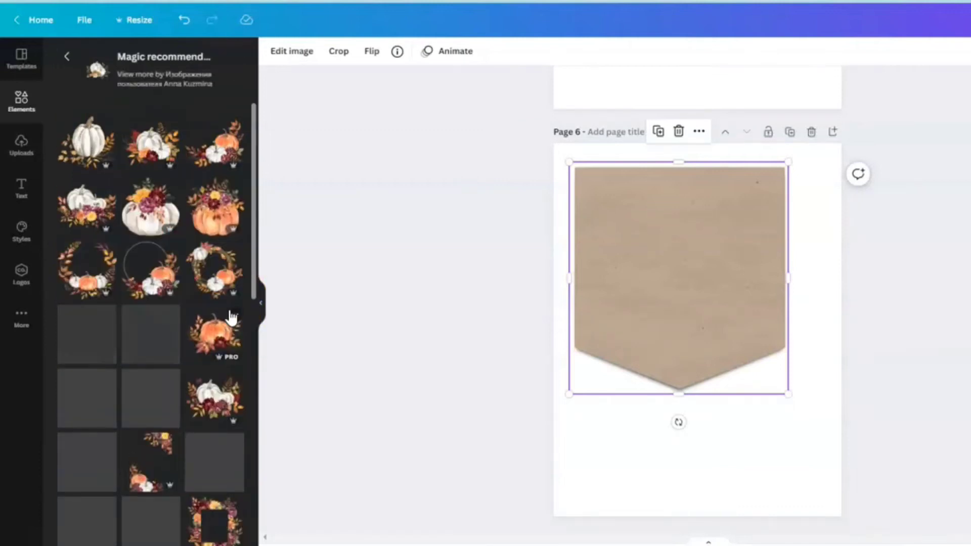
pyautogui.click(150, 161)
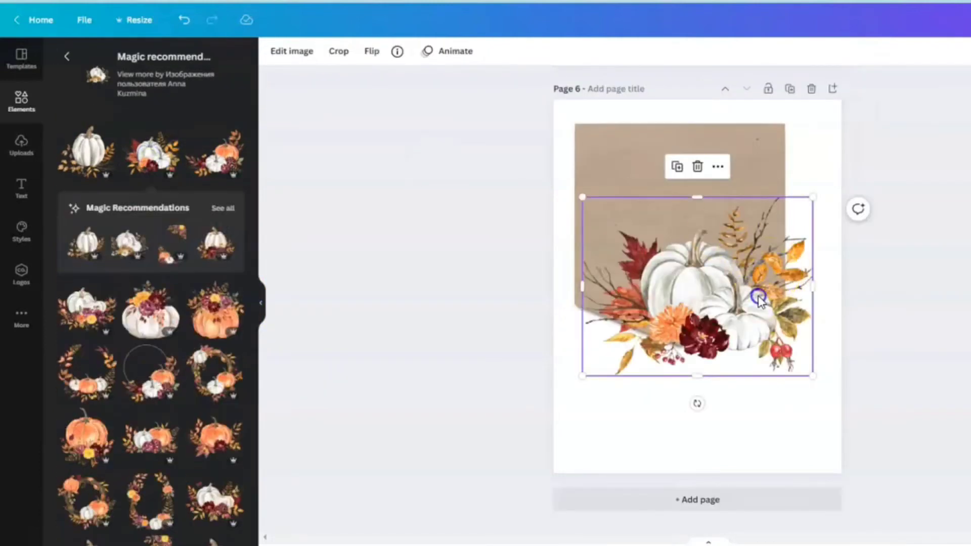
# Move the white pumpkins graphic onto the page 6 pennant and shrink it to the pennant's width
pyautogui.moveTo(759, 298); pyautogui.dragTo(745, 229)
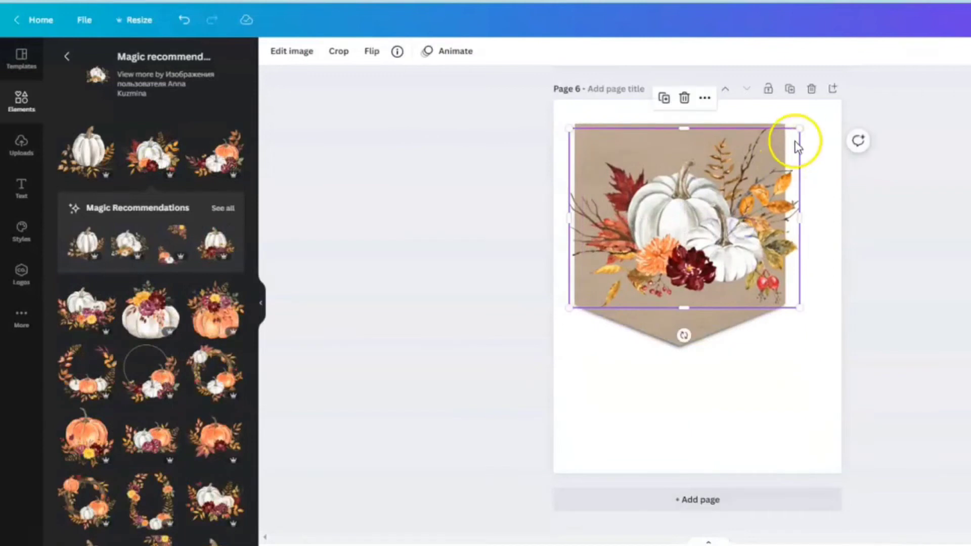
pyautogui.moveTo(798, 129); pyautogui.dragTo(784, 137)
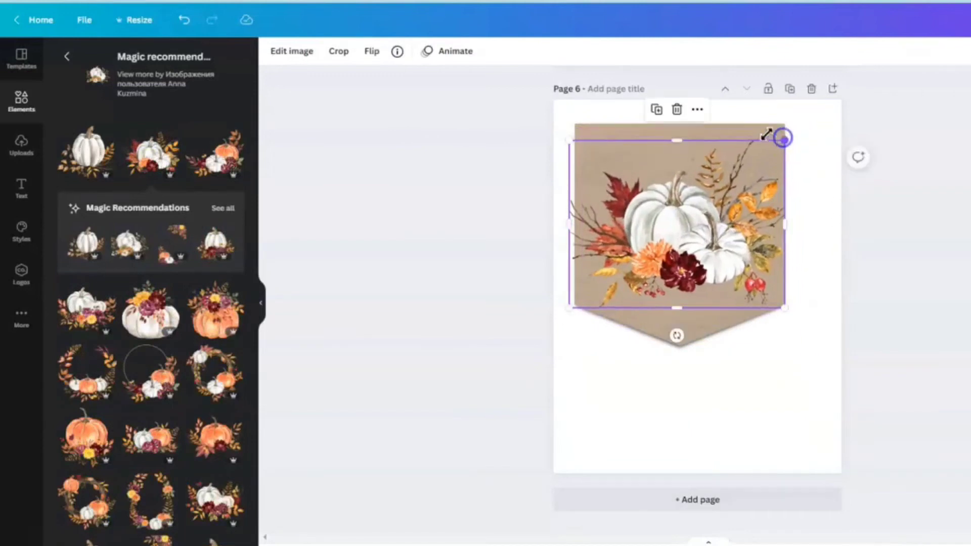
pyautogui.moveTo(570, 140); pyautogui.dragTo(575, 143)
pyautogui.click(848, 308)
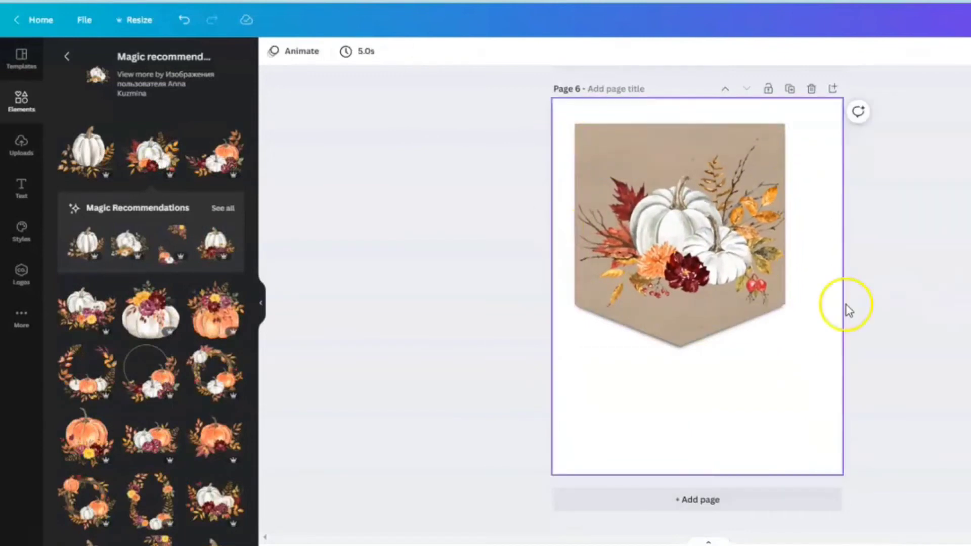
# Add the orange and white pumpkins graphic with flowers to page 2, shrink it and position it on the lower part of the pennant
pyautogui.scroll(10, 863, 318)
pyautogui.scroll(8, 863, 319)
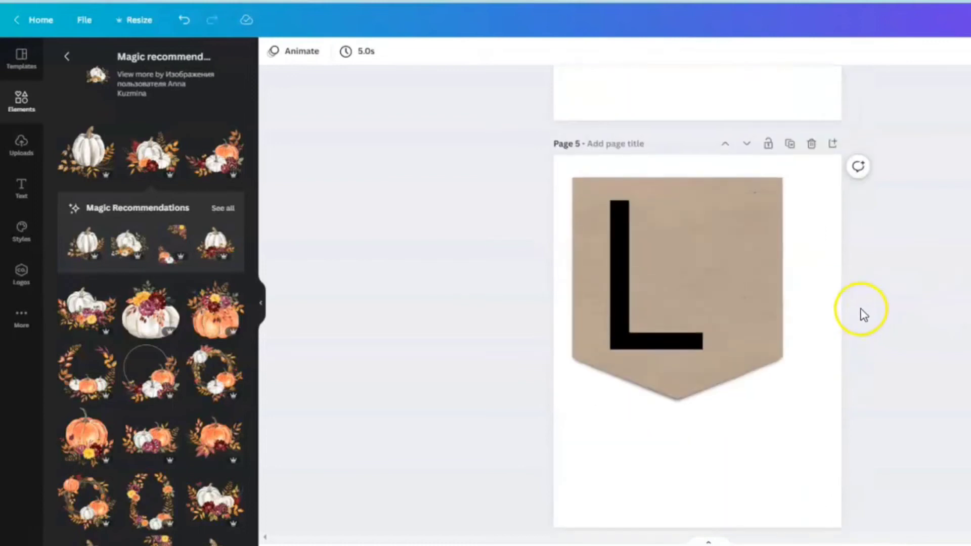
pyautogui.scroll(6, 857, 299)
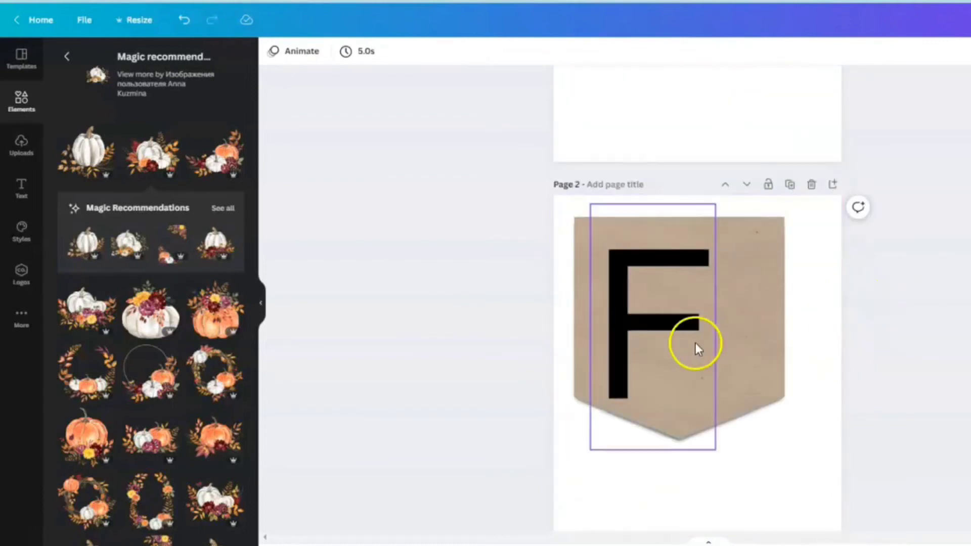
pyautogui.click(681, 347)
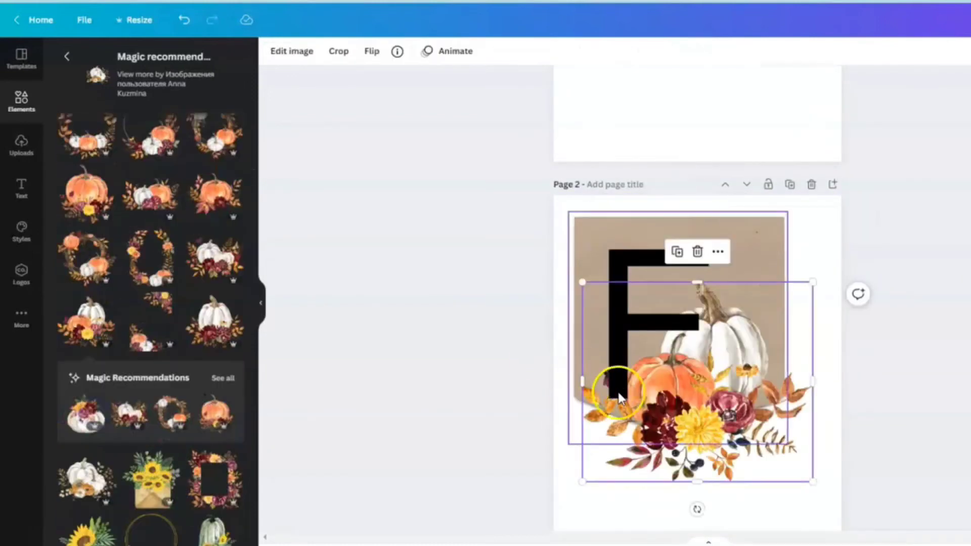
pyautogui.click(727, 419)
pyautogui.moveTo(732, 417); pyautogui.dragTo(732, 383)
pyautogui.moveTo(812, 448); pyautogui.dragTo(779, 421)
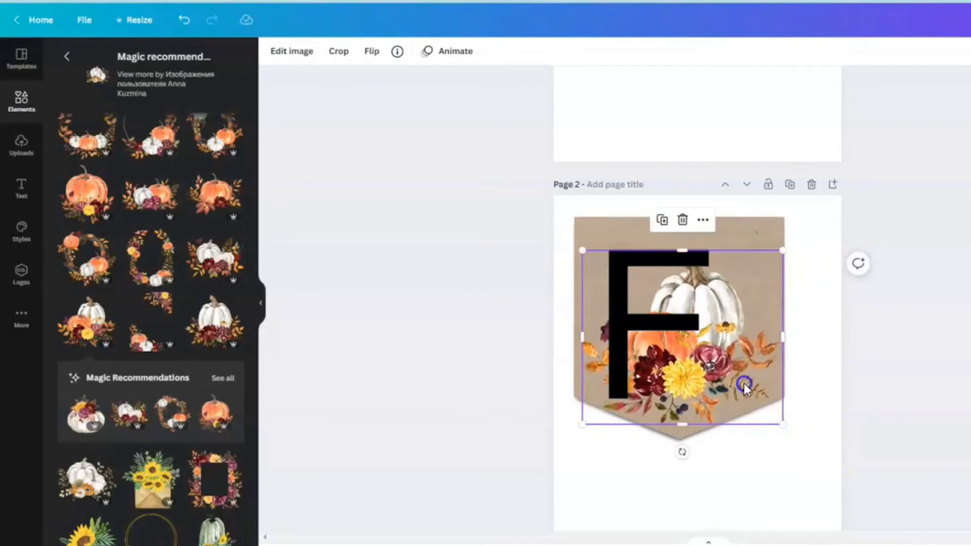
pyautogui.moveTo(738, 384); pyautogui.dragTo(743, 378)
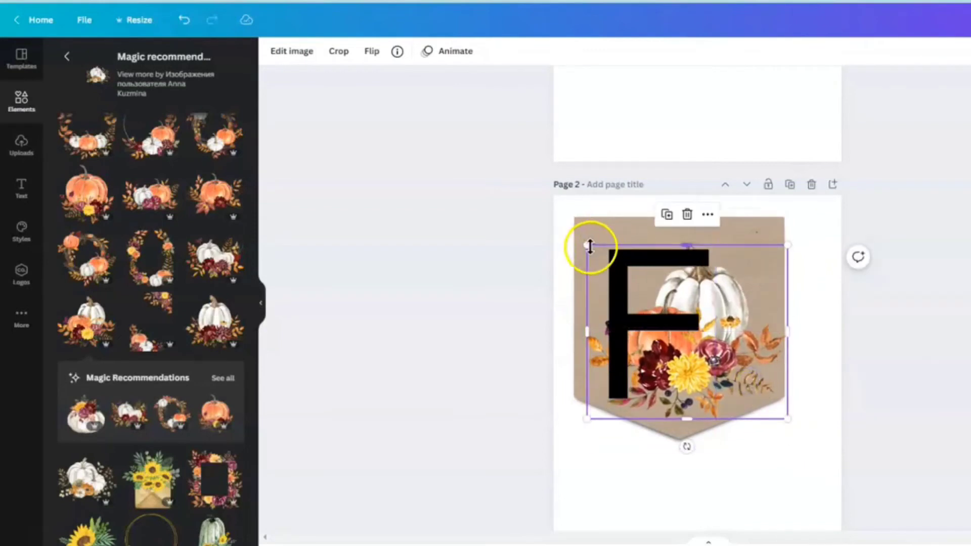
# Bring the page 2 pumpkins graphic in front of the letter F and shrink it over the pennant's lower part
pyautogui.moveTo(590, 245); pyautogui.dragTo(581, 241)
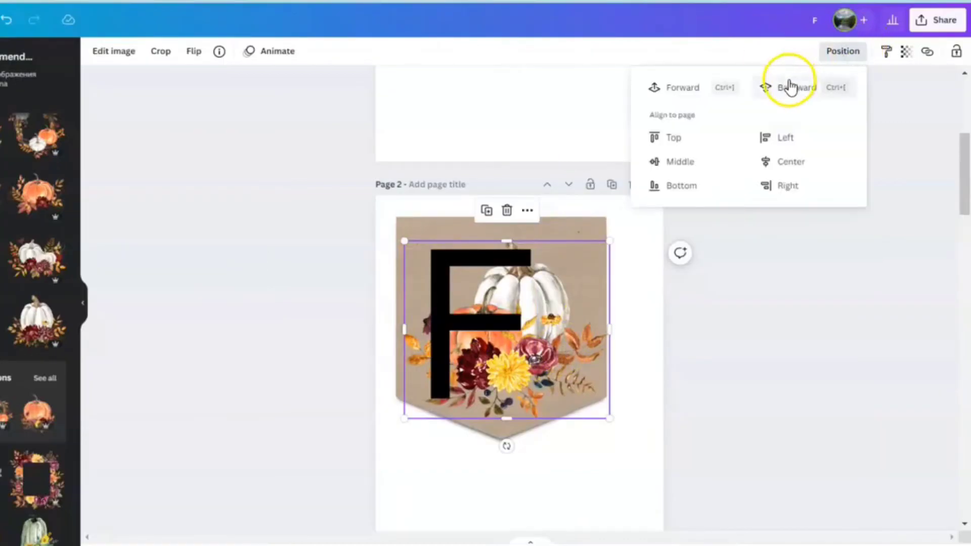
pyautogui.click(678, 87)
pyautogui.click(742, 403)
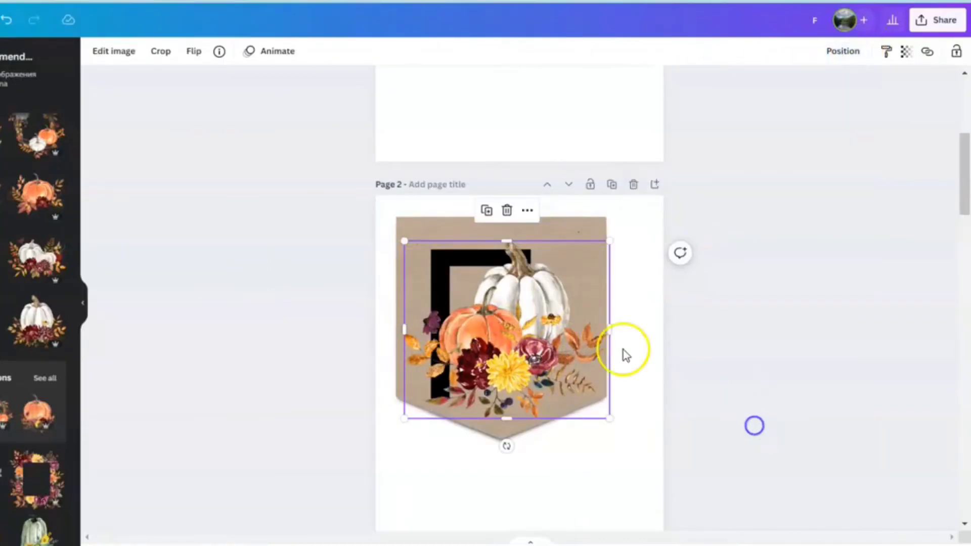
pyautogui.moveTo(403, 243); pyautogui.dragTo(423, 282)
pyautogui.click(674, 325)
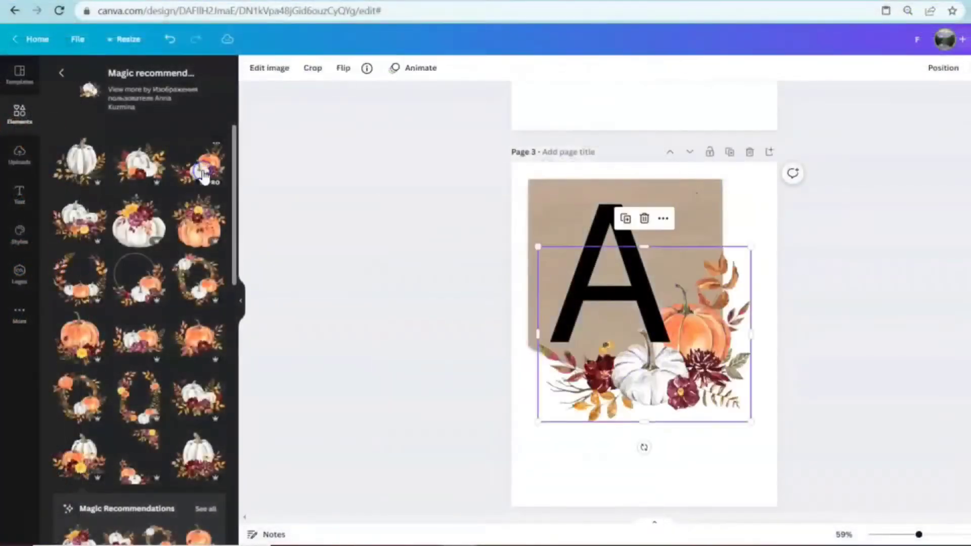
# Move the orange and white pumpkins graphic onto the page 3 pennant and shrink it to fit the pennant's width
pyautogui.click(646, 361)
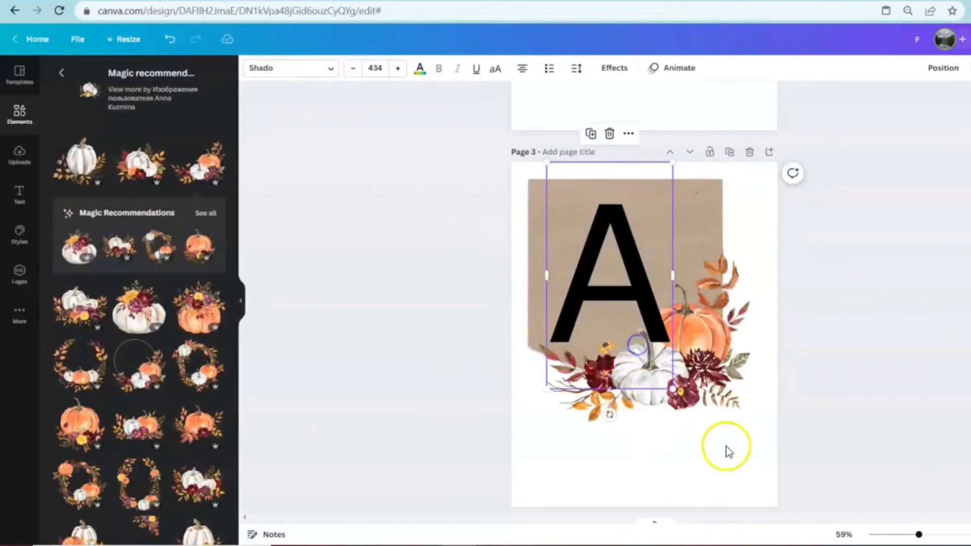
pyautogui.moveTo(709, 362); pyautogui.dragTo(694, 309)
pyautogui.moveTo(735, 196); pyautogui.dragTo(704, 224)
pyautogui.moveTo(702, 292)
pyautogui.mouseDown()
pyautogui.moveTo(706, 276)
pyautogui.moveTo(684, 297)
pyautogui.mouseUp()
pyautogui.click(739, 323)
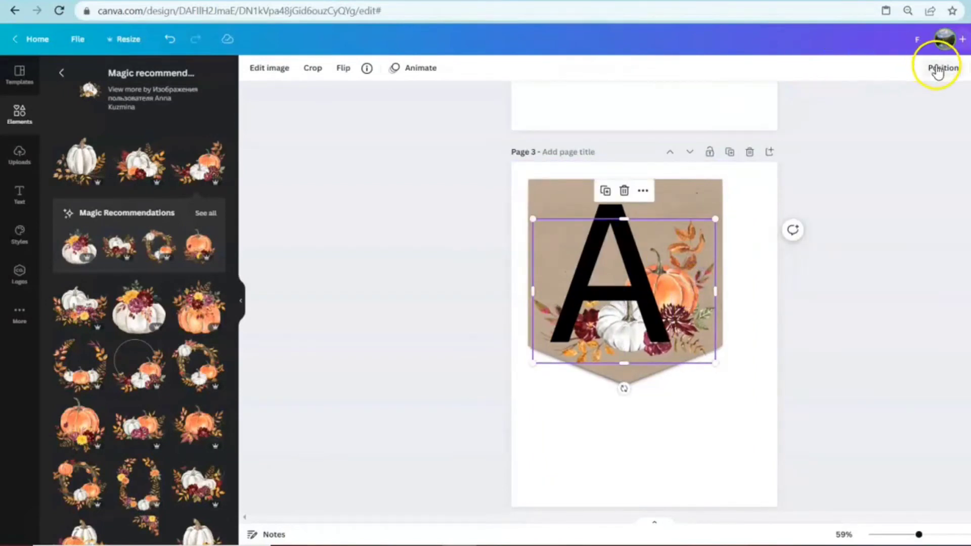
# Bring the page 3 pumpkins graphic in front of the letter A
pyautogui.click(938, 70)
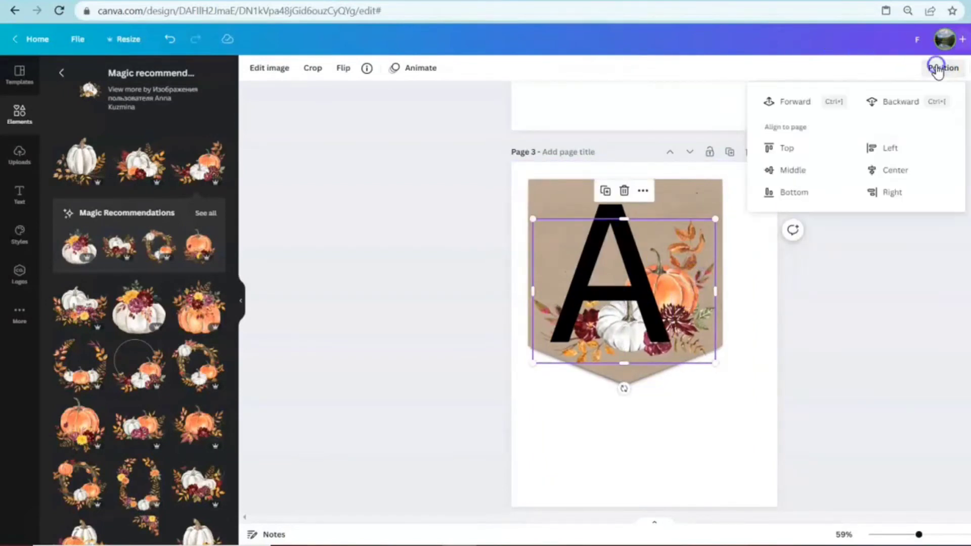
pyautogui.click(780, 105)
pyautogui.click(837, 311)
# Add the white pumpkin graphic with burgundy flowers to page 4, shrink it and position it on the pennant
pyautogui.scroll(-5, 784, 354)
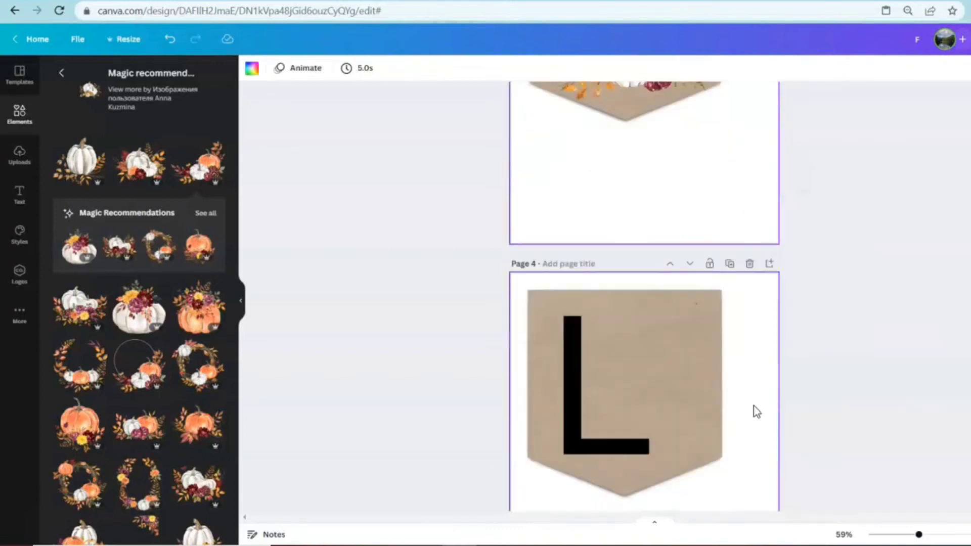
pyautogui.click(683, 362)
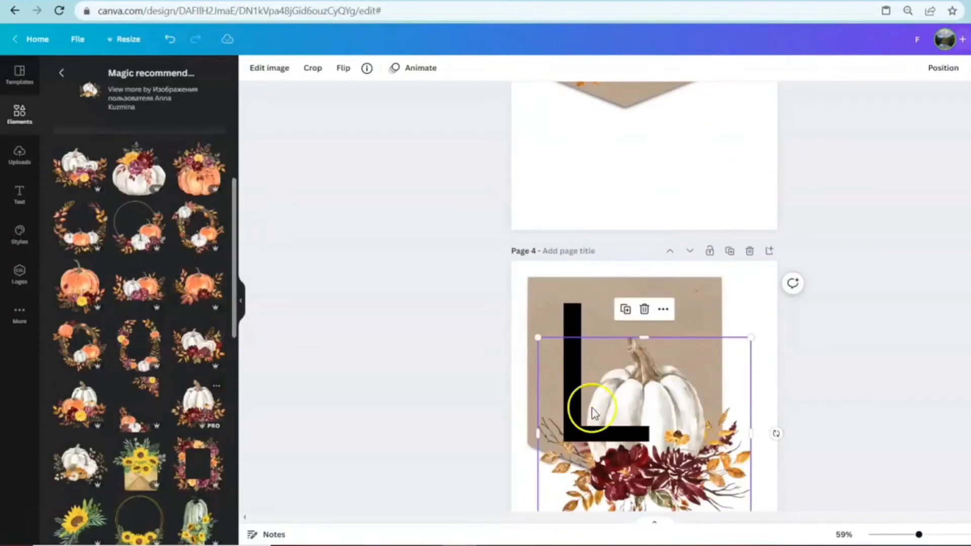
pyautogui.scroll(-3, 595, 413)
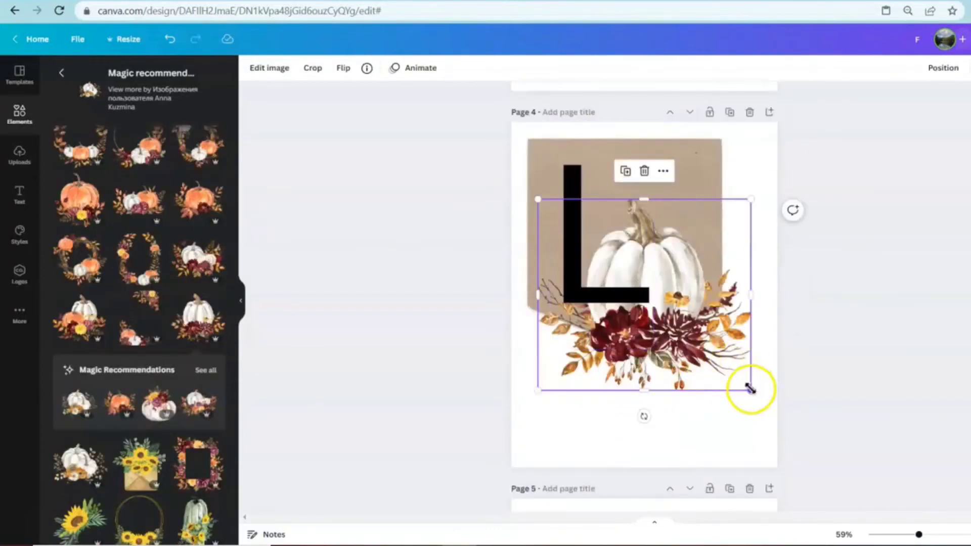
pyautogui.moveTo(750, 390); pyautogui.dragTo(718, 359)
pyautogui.moveTo(696, 316); pyautogui.dragTo(696, 291)
# Bring the page 4 white pumpkin graphic in front of the letter L
pyautogui.click(931, 70)
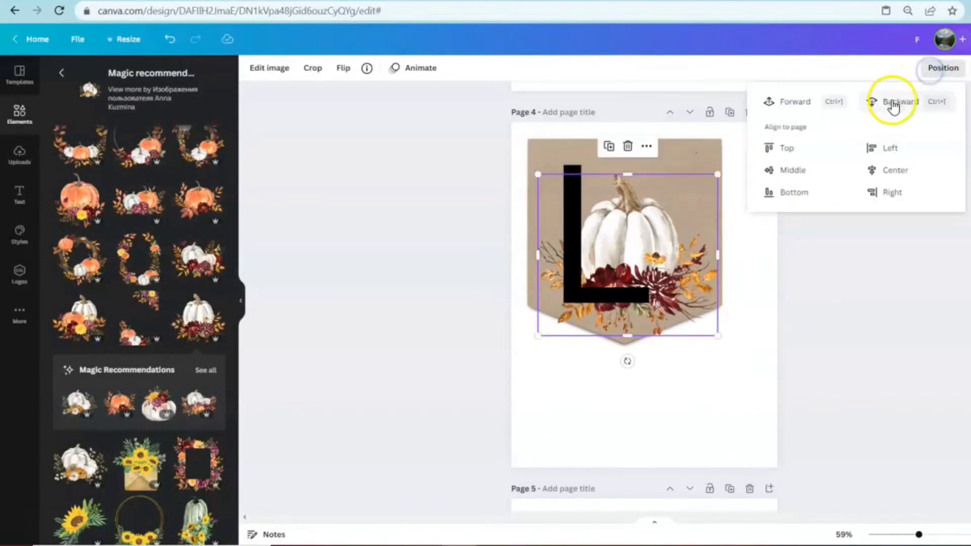
pyautogui.click(893, 105)
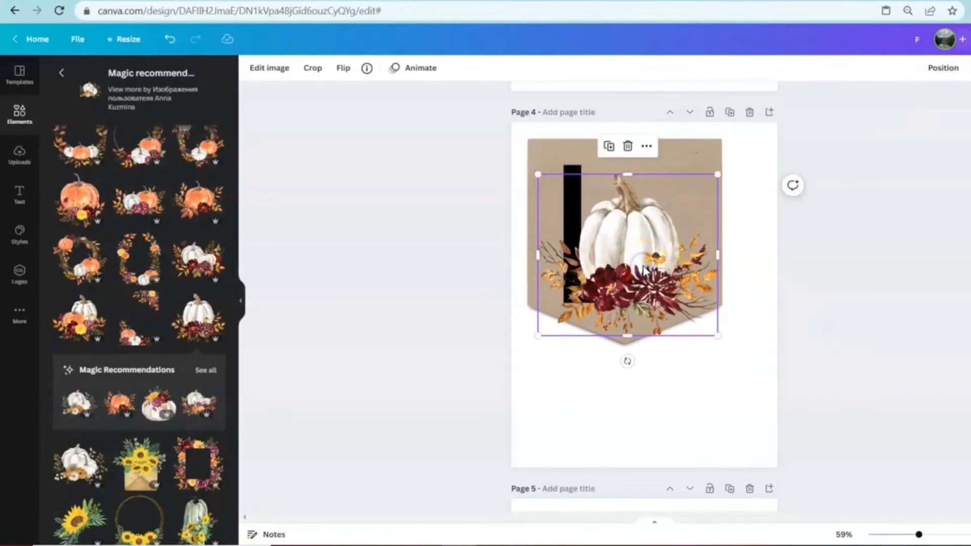
pyautogui.click(756, 369)
# Add the orange pumpkin graphic with a burgundy flower and leaves to page 5 and shrink it to the pennant's width
pyautogui.scroll(-5, 733, 373)
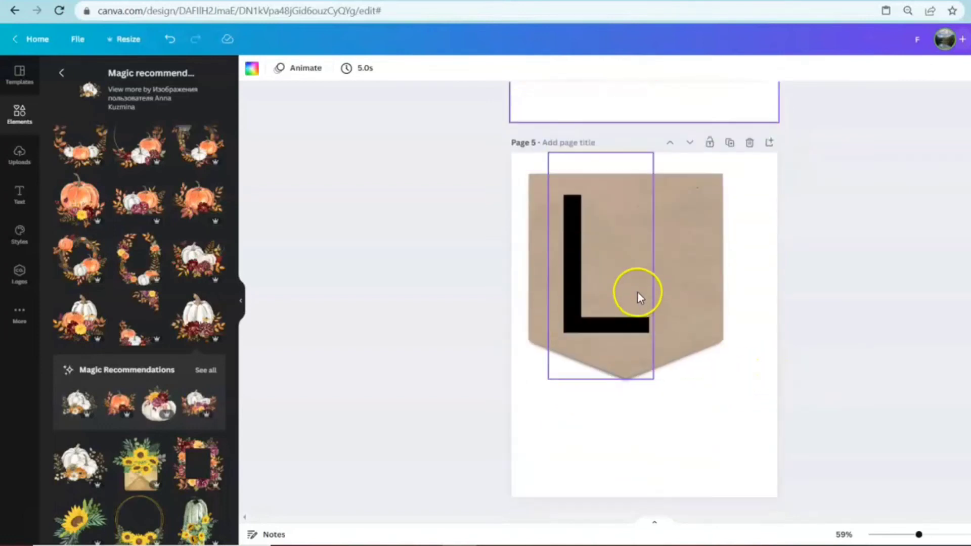
pyautogui.moveTo(714, 369); pyautogui.dragTo(700, 328)
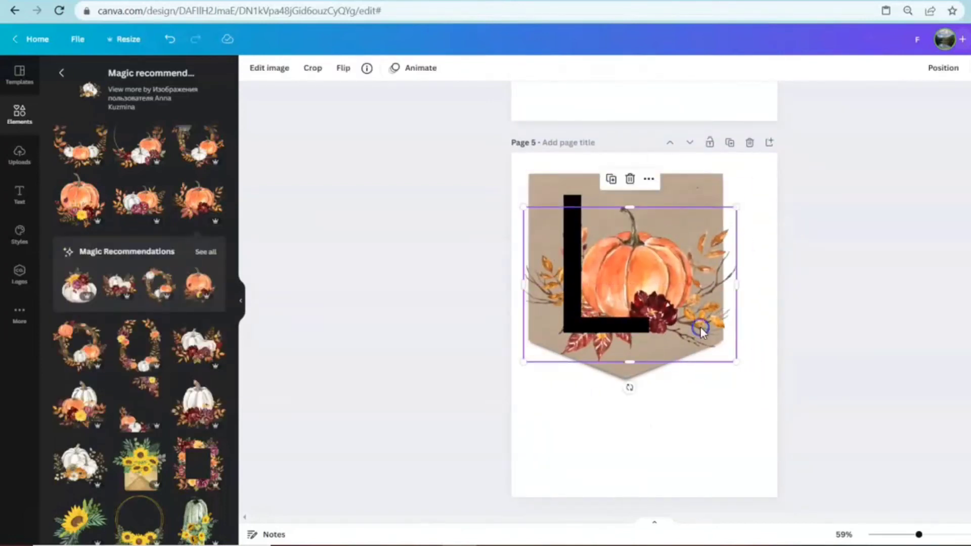
pyautogui.moveTo(736, 207); pyautogui.dragTo(722, 217)
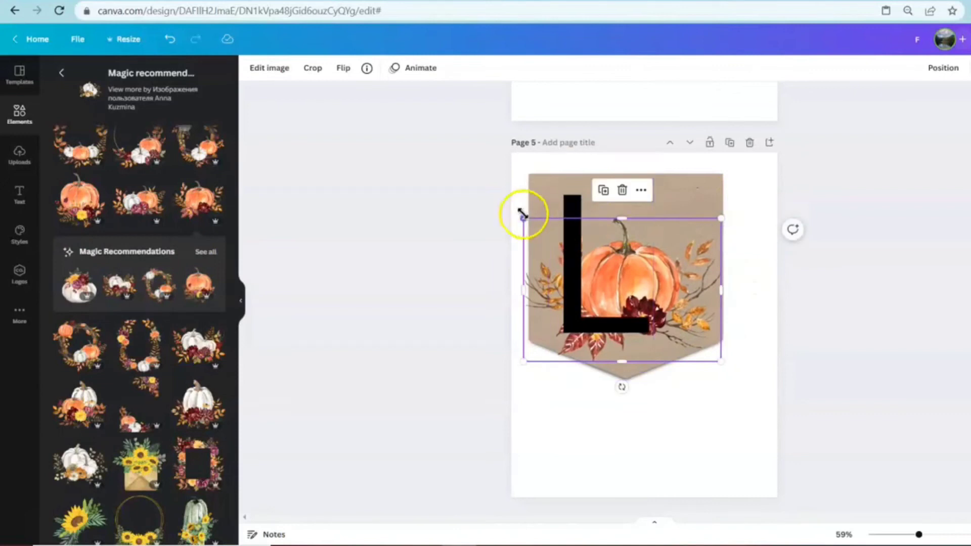
pyautogui.moveTo(524, 217)
pyautogui.mouseDown()
pyautogui.moveTo(537, 223)
pyautogui.moveTo(529, 220)
pyautogui.mouseUp()
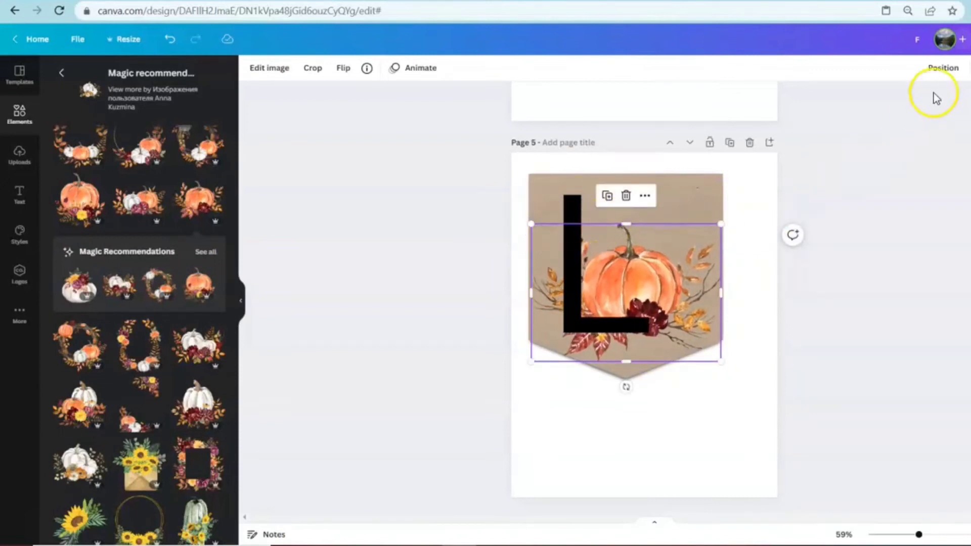
# Bring the page 5 orange pumpkin graphic in front of the letter L
pyautogui.click(943, 68)
pyautogui.click(880, 101)
pyautogui.click(865, 383)
pyautogui.click(859, 387)
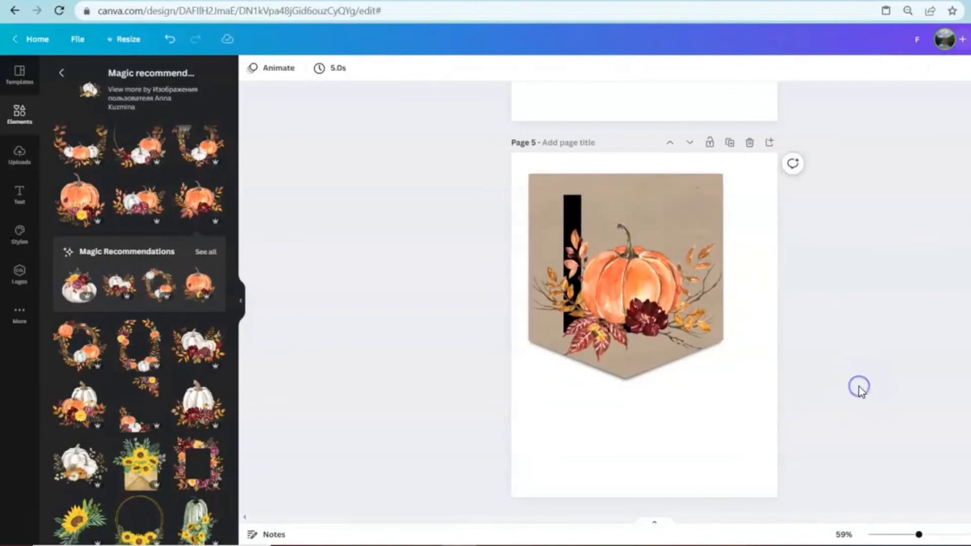
# Recolor the page 5 letter L with the dark maroon photo color taken from its pumpkin graphic
pyautogui.scroll(2, 842, 395)
pyautogui.click(579, 275)
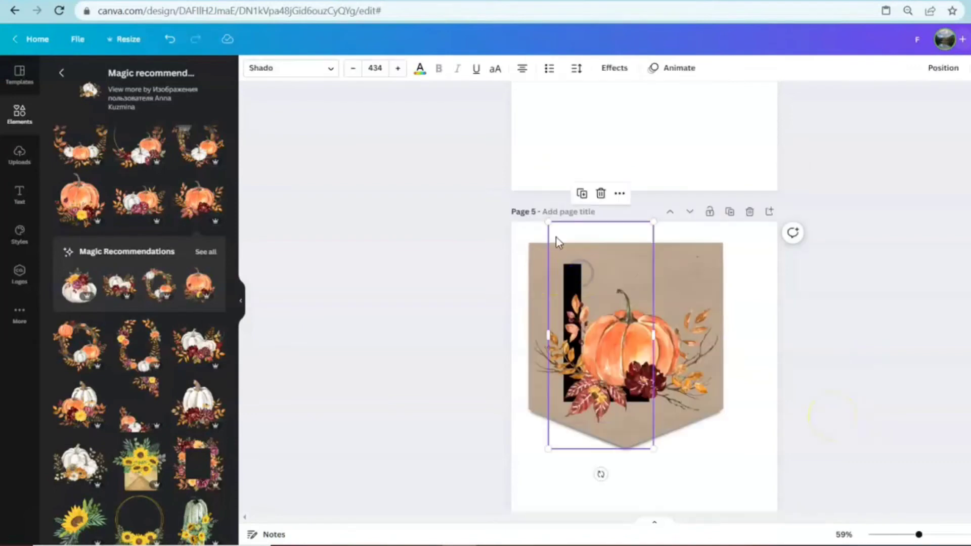
pyautogui.click(420, 68)
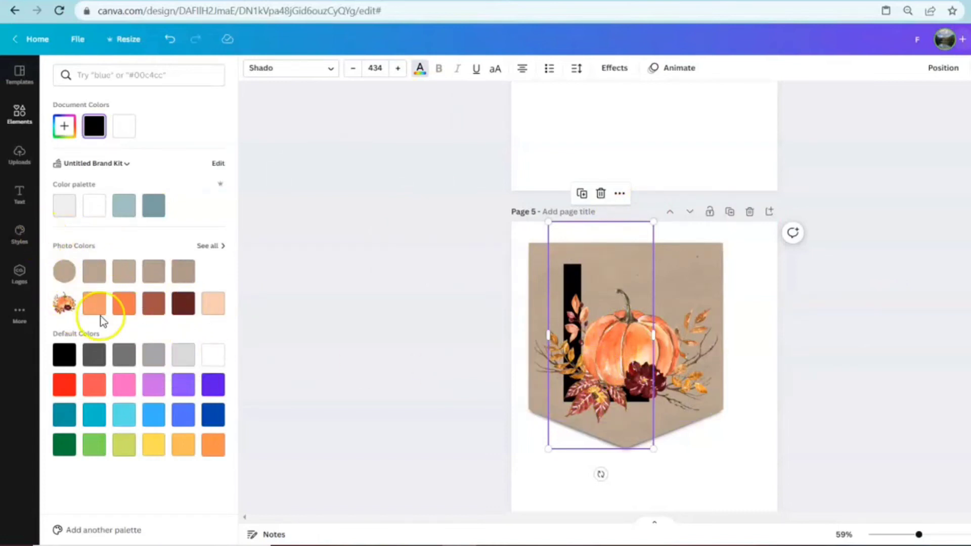
pyautogui.click(183, 304)
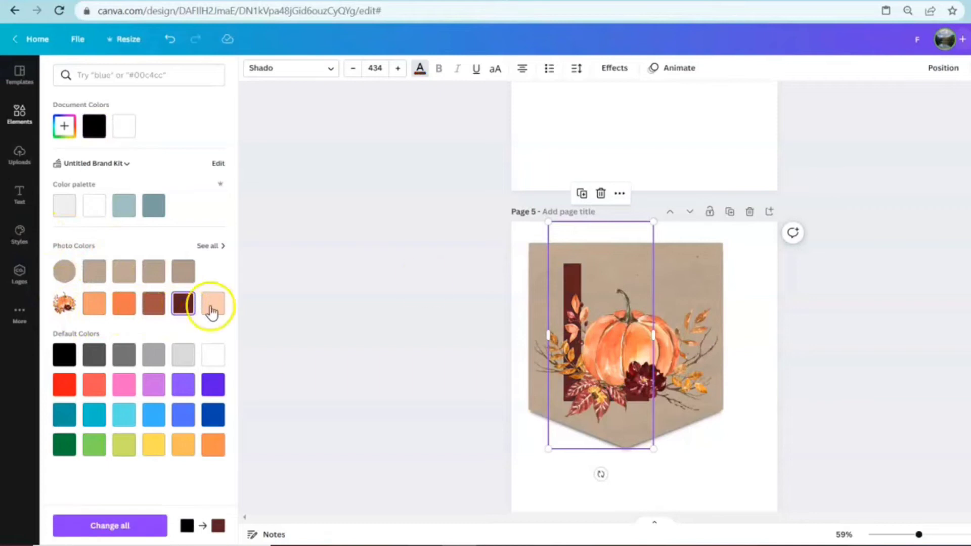
# Recolor the page 4 letter L with the dark burgundy photo color taken from its pumpkin graphic
pyautogui.scroll(5, 447, 280)
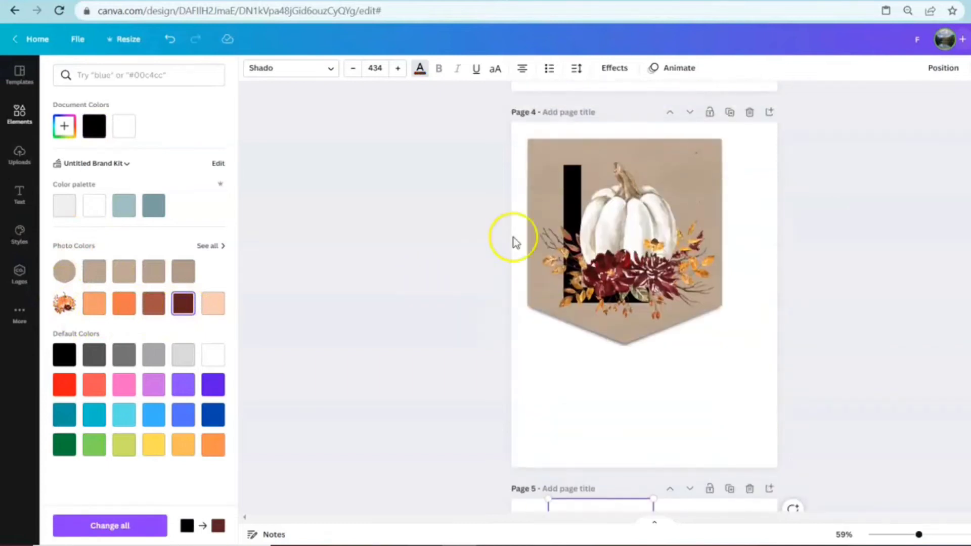
pyautogui.click(570, 172)
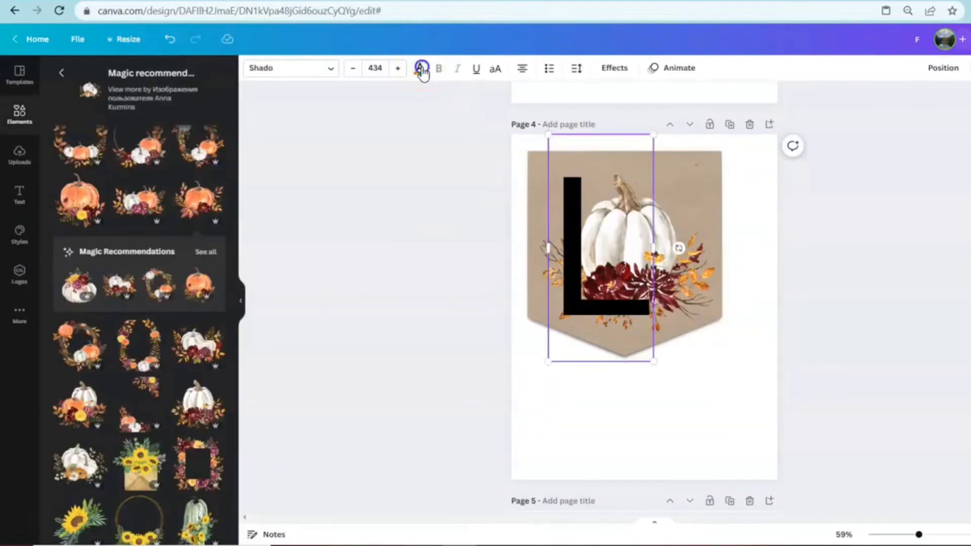
pyautogui.click(419, 67)
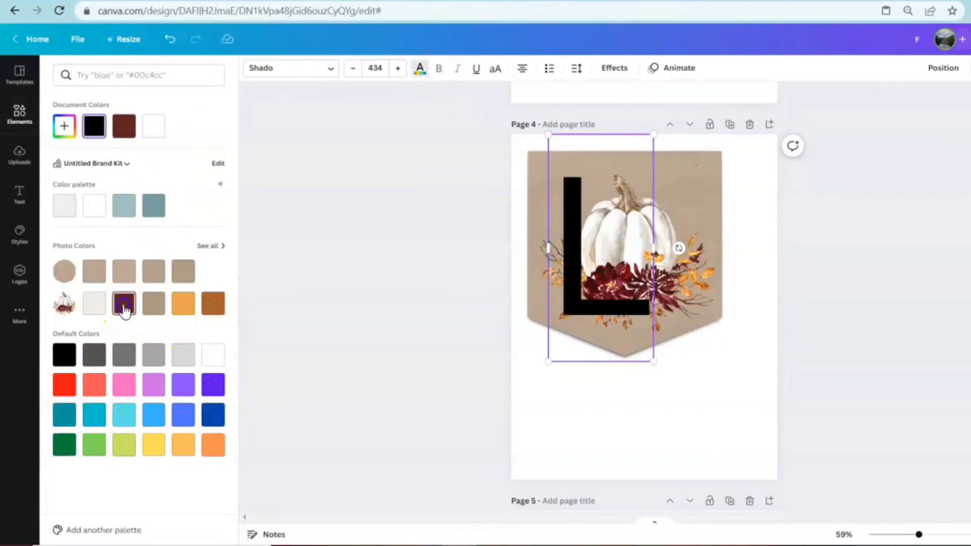
pyautogui.click(124, 305)
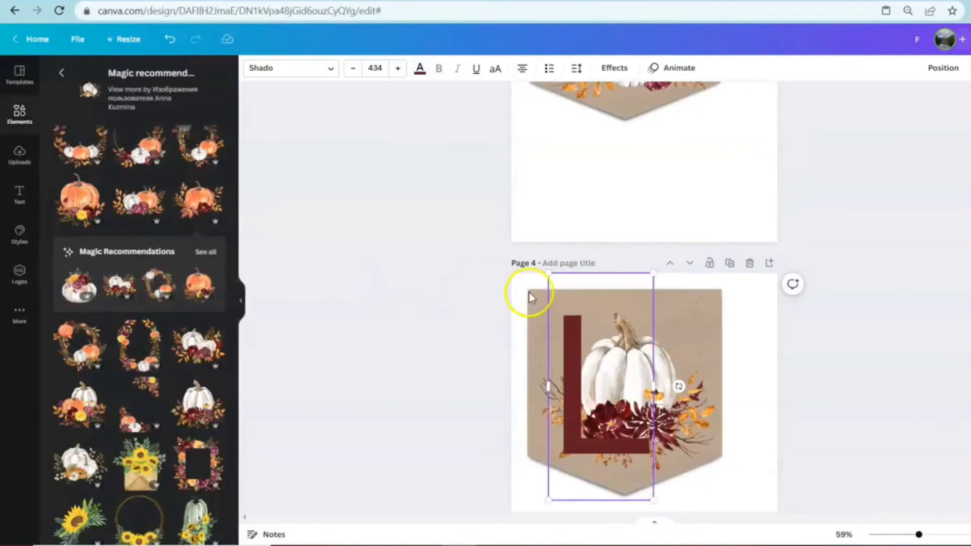
pyautogui.click(943, 394)
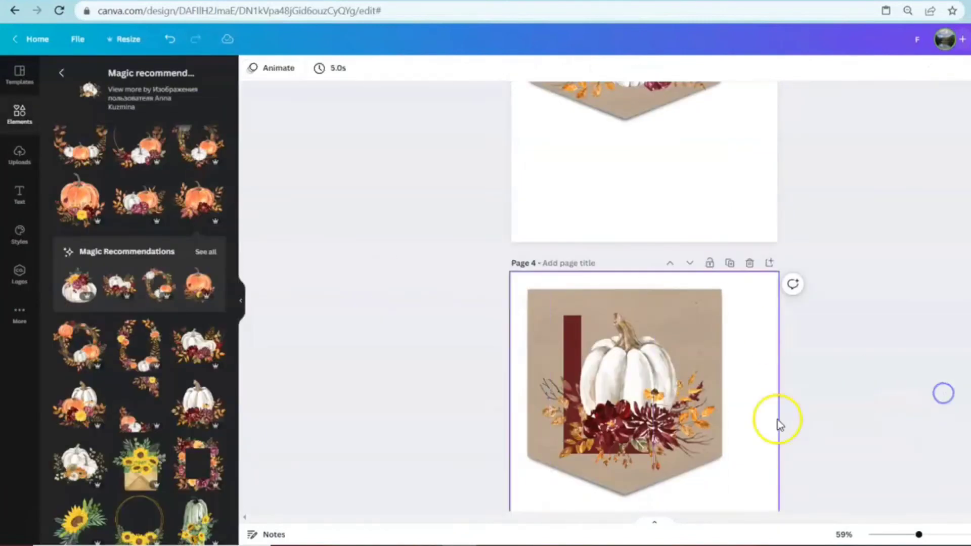
pyautogui.click(704, 420)
# Recolor the page 3 letter A with the dark maroon document color used on page 5
pyautogui.scroll(4, 839, 325)
pyautogui.click(613, 154)
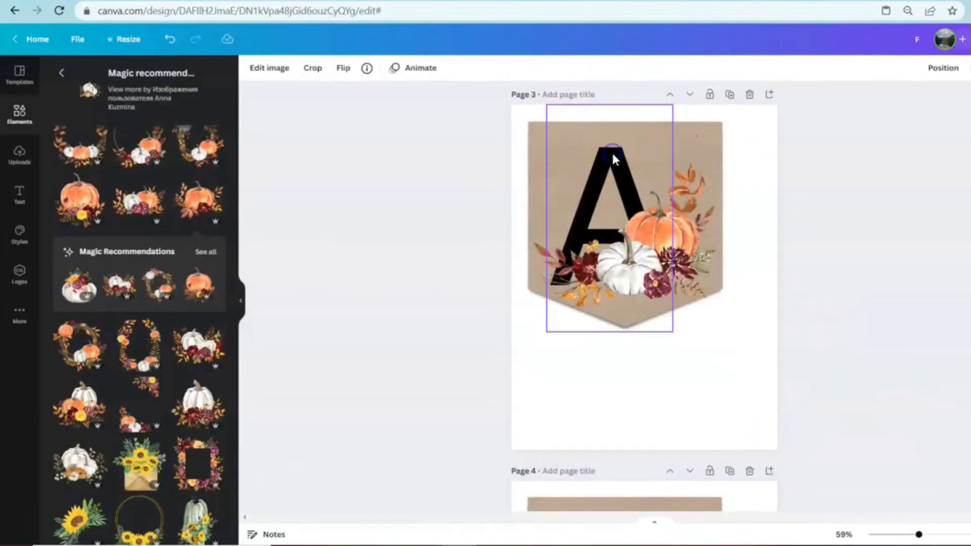
pyautogui.click(124, 126)
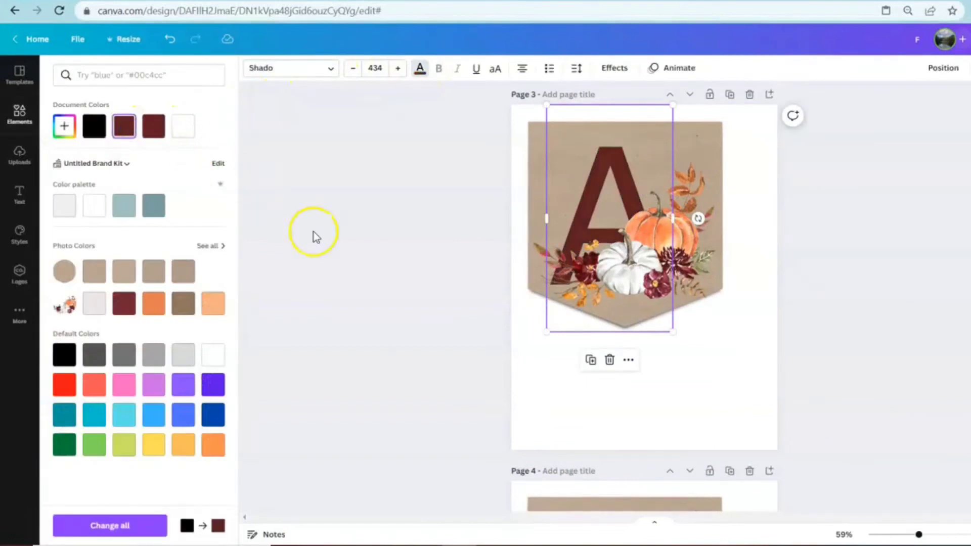
# Recolor the page 2 letter F with the same dark maroon document color as the letter A
pyautogui.scroll(5, 417, 292)
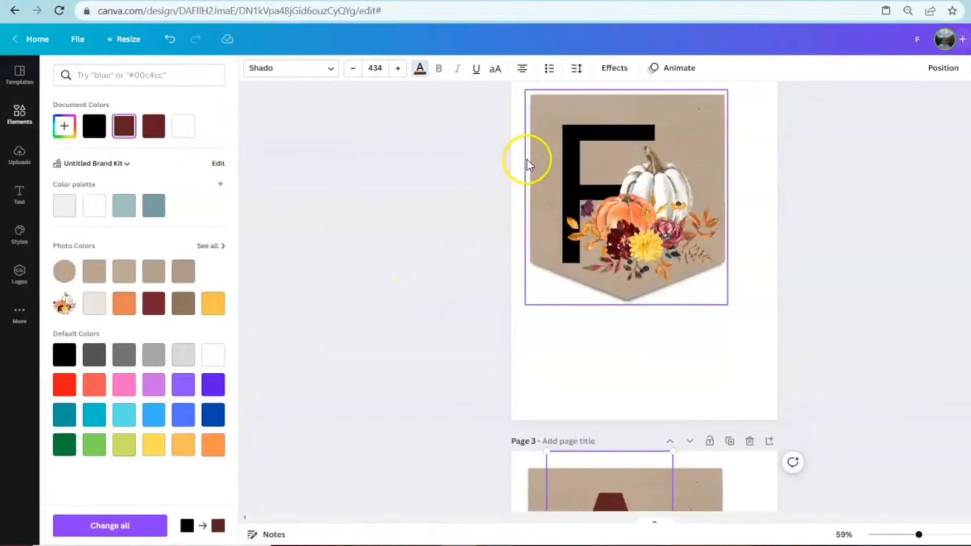
pyautogui.click(572, 141)
pyautogui.click(131, 128)
pyautogui.scroll(1, 393, 235)
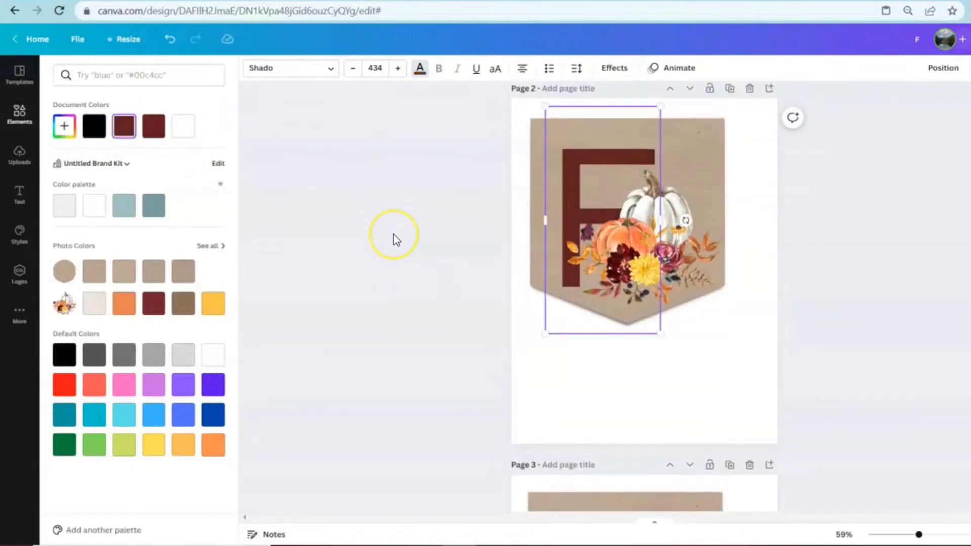
# Search the elements for "polka dots" and add the faint dot grid pattern to page 1
pyautogui.scroll(5, 394, 235)
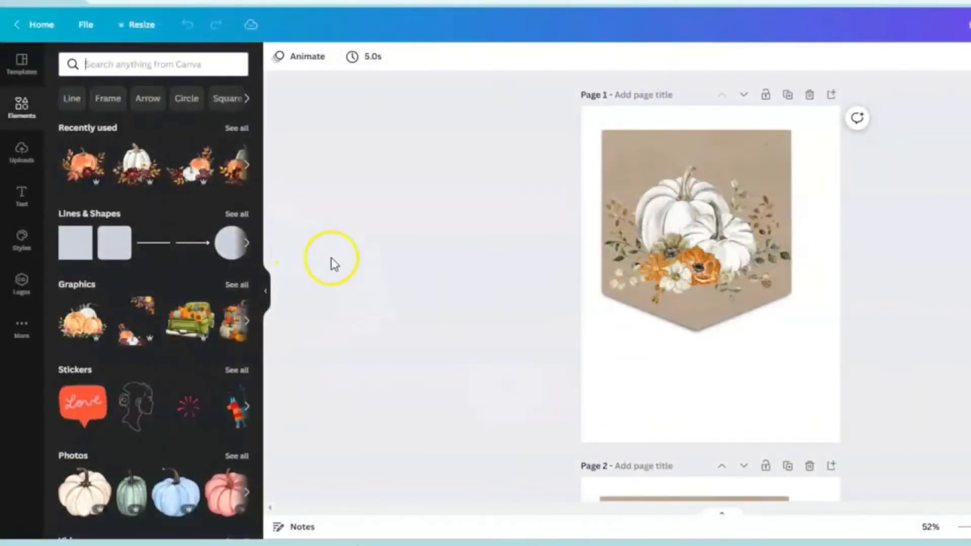
pyautogui.write('polk')
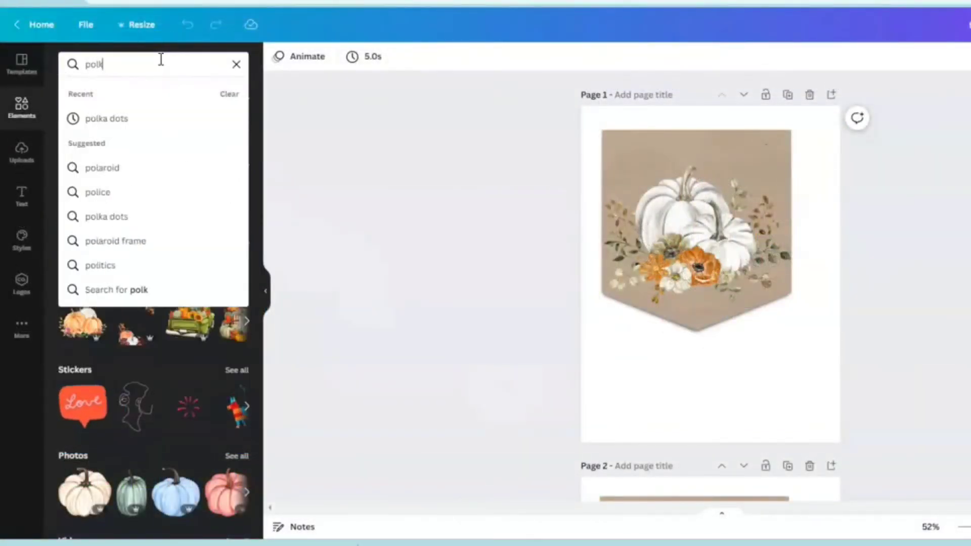
pyautogui.write('a')
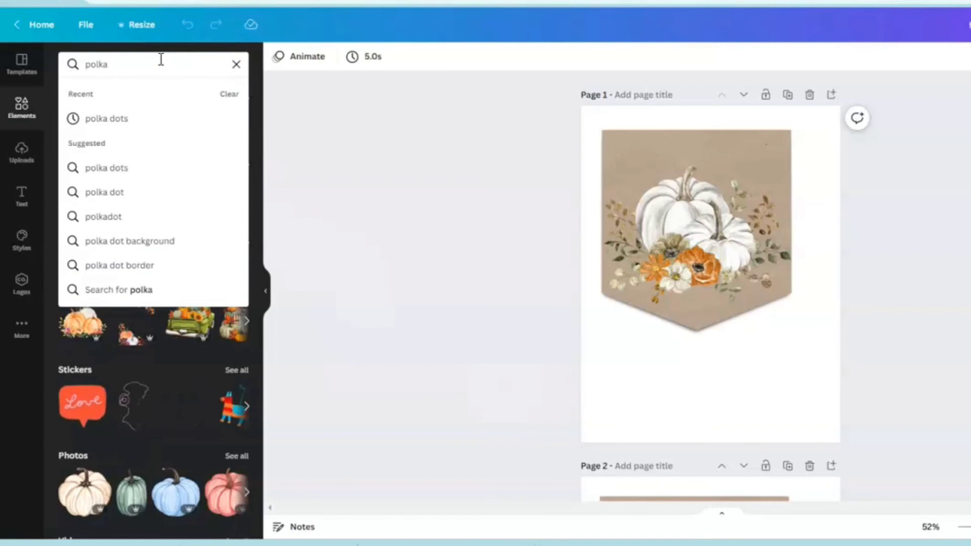
pyautogui.click(135, 122)
pyautogui.scroll(-8, 152, 240)
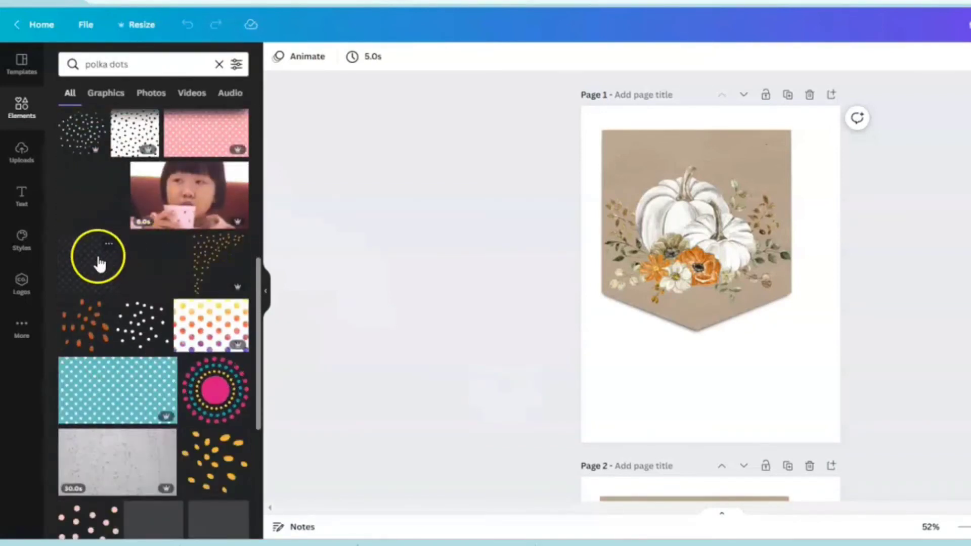
pyautogui.click(99, 263)
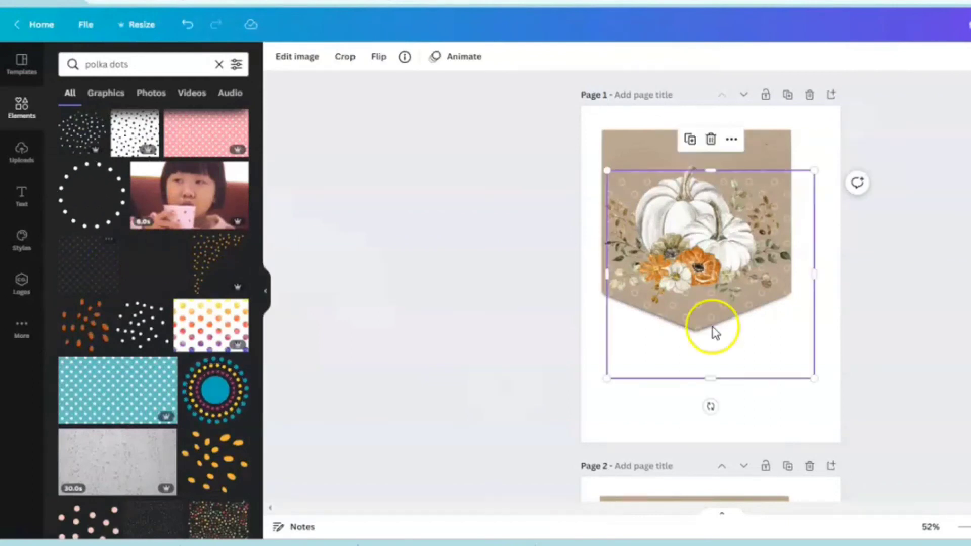
# Position the dot pattern so it covers the whole page 1 pennant, and lower its opacity for a subtler look
pyautogui.moveTo(715, 329); pyautogui.dragTo(724, 301)
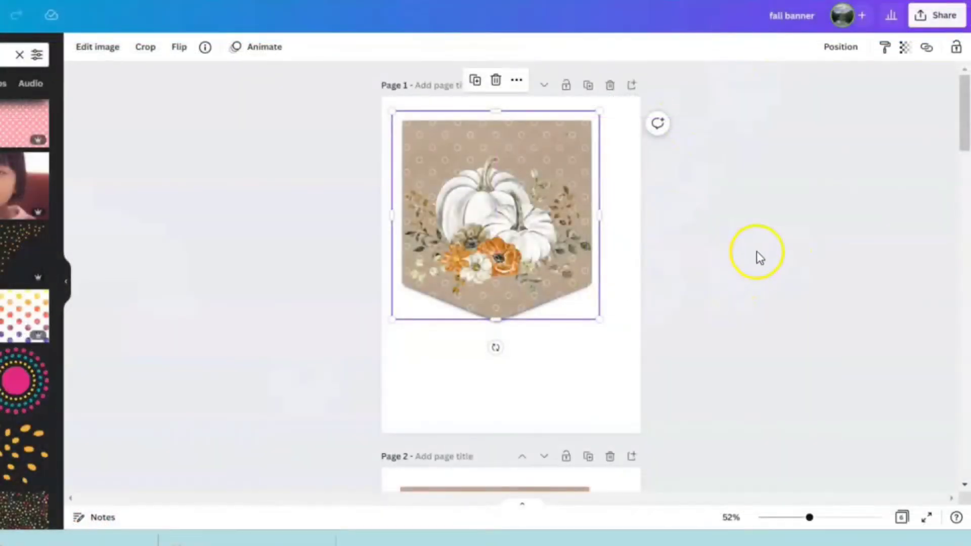
pyautogui.click(846, 47)
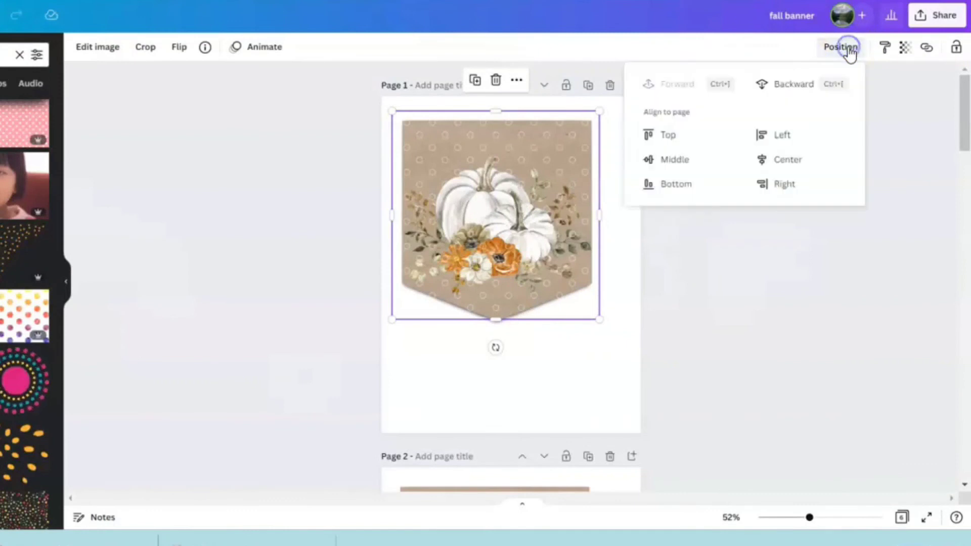
pyautogui.click(792, 81)
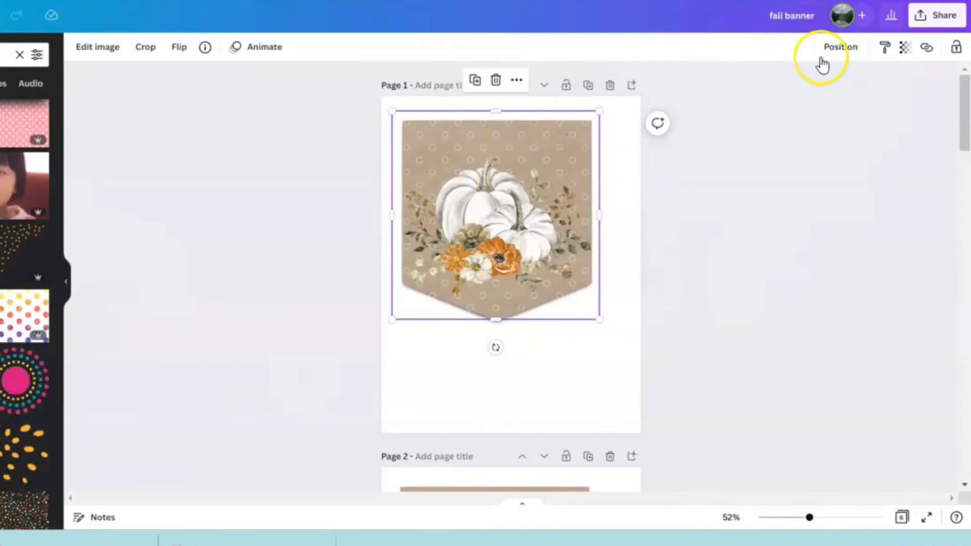
pyautogui.click(904, 49)
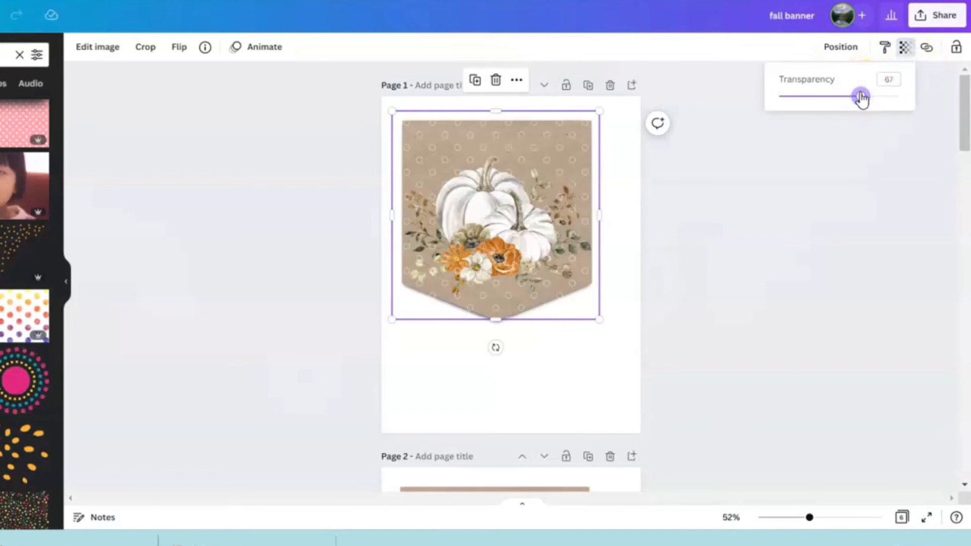
# Send the page 1 dot pattern backward so it sits behind the white pumpkin graphic
pyautogui.click(841, 47)
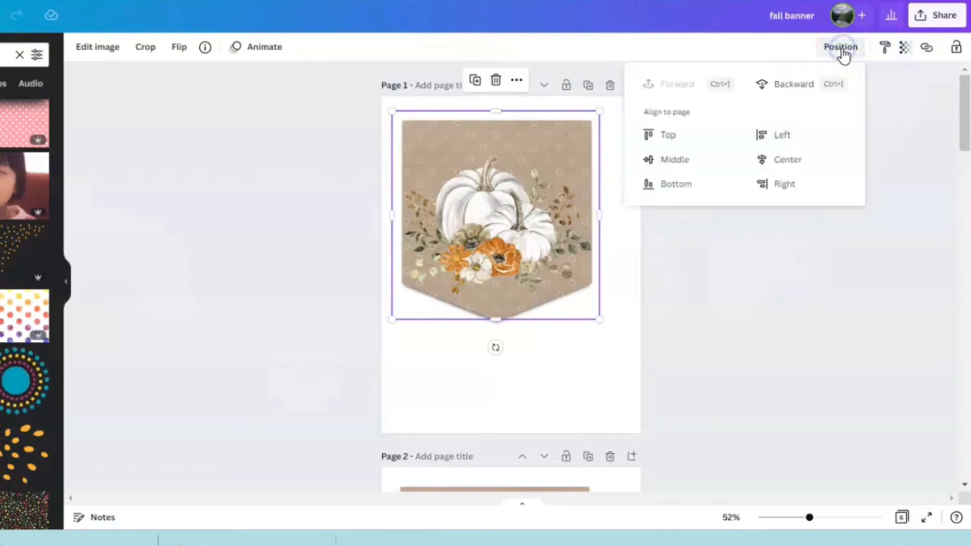
pyautogui.click(809, 86)
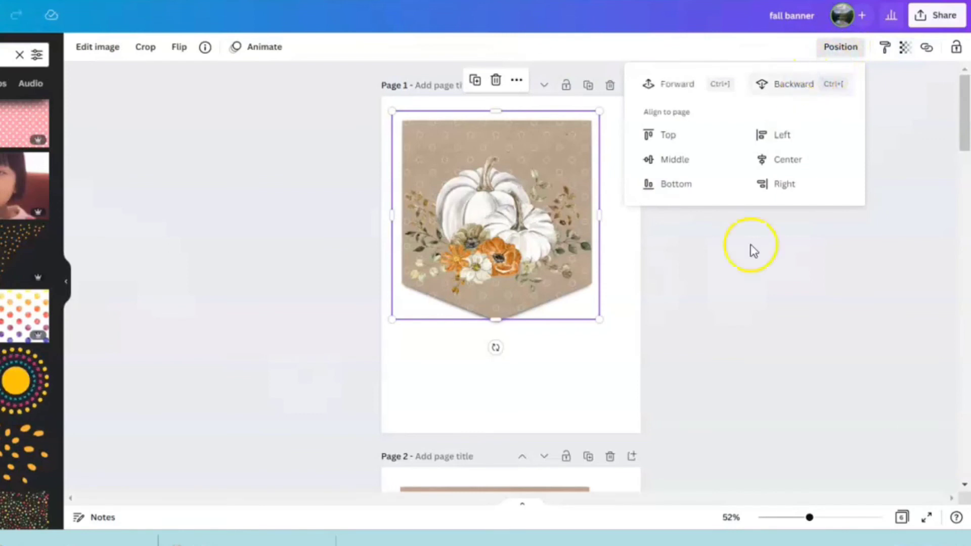
pyautogui.click(691, 247)
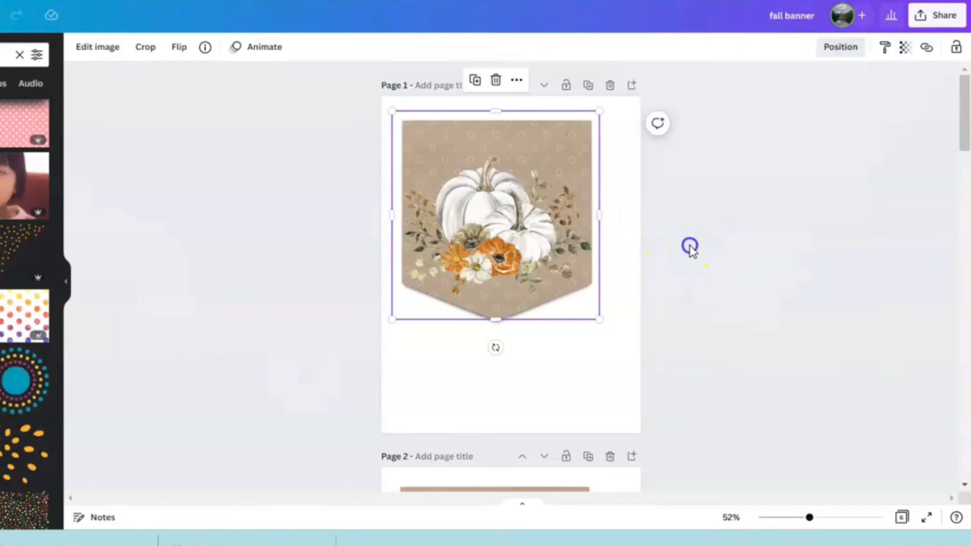
# Copy the page 1 dot pattern onto page 2 and send it backward behind the letter F and pumpkins
pyautogui.rightClick(573, 134)
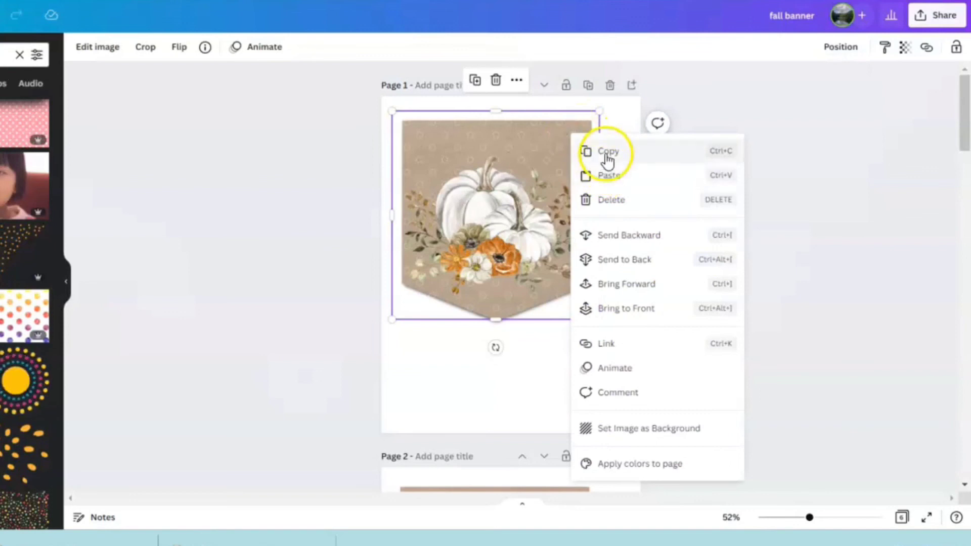
pyautogui.click(608, 161)
pyautogui.scroll(-7, 602, 329)
pyautogui.click(425, 180)
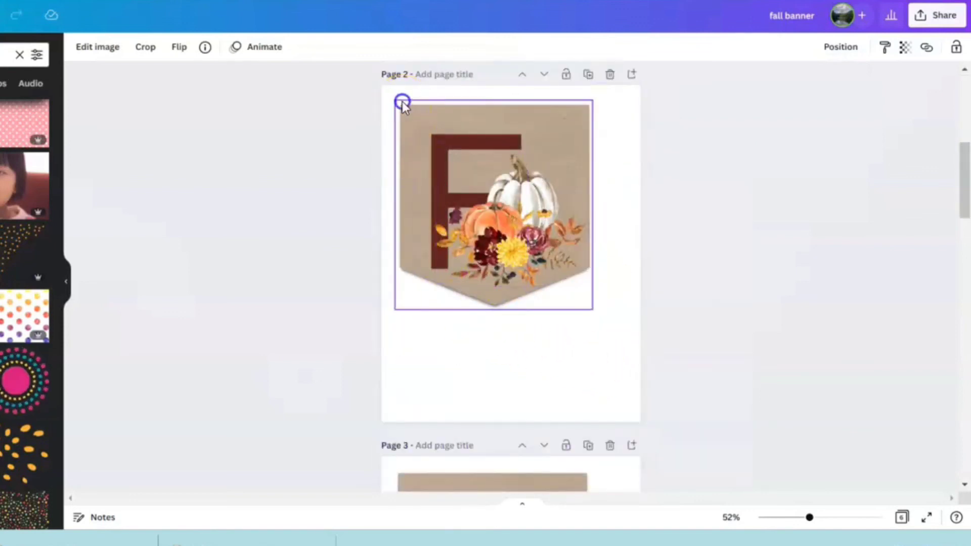
pyautogui.rightClick(614, 127)
pyautogui.click(637, 172)
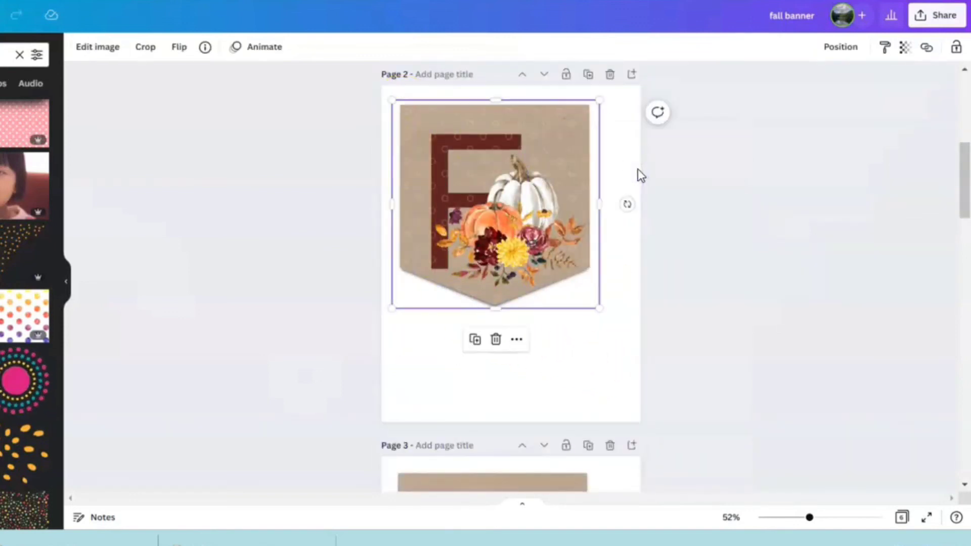
pyautogui.click(838, 48)
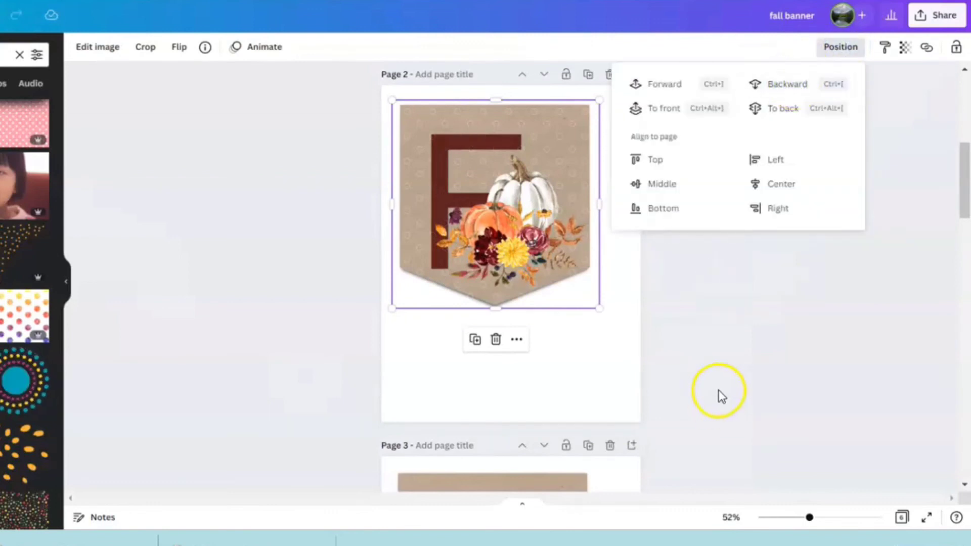
pyautogui.click(744, 342)
# Paste the dot pattern onto page 3 and send it backward behind the letter A and pumpkins
pyautogui.scroll(-6, 704, 336)
pyautogui.scroll(2, 610, 186)
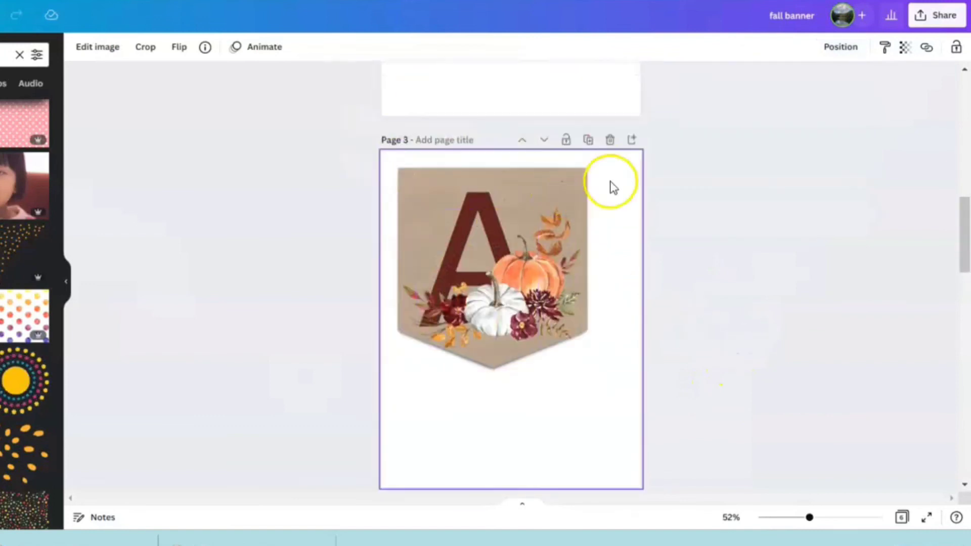
pyautogui.click(614, 182)
pyautogui.rightClick(613, 181)
pyautogui.click(648, 224)
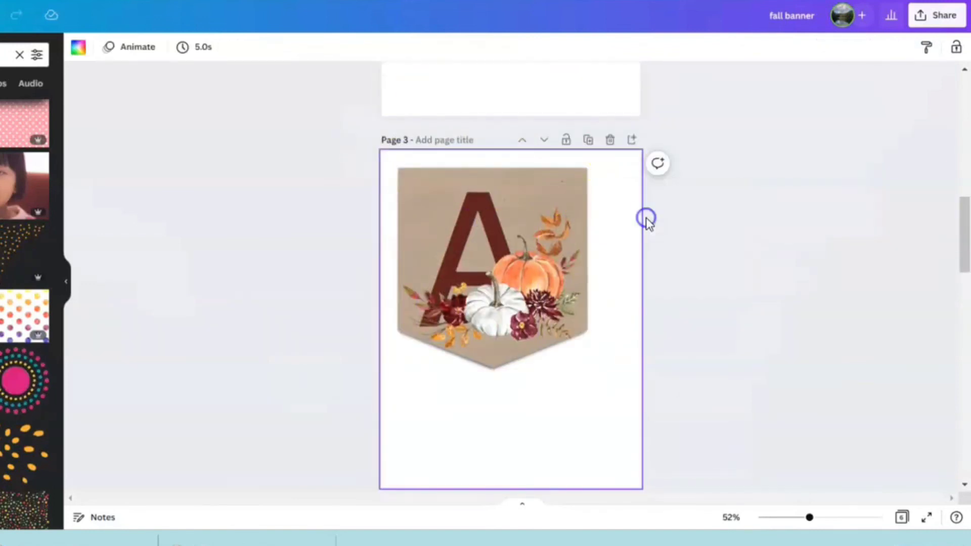
pyautogui.click(846, 53)
pyautogui.click(790, 85)
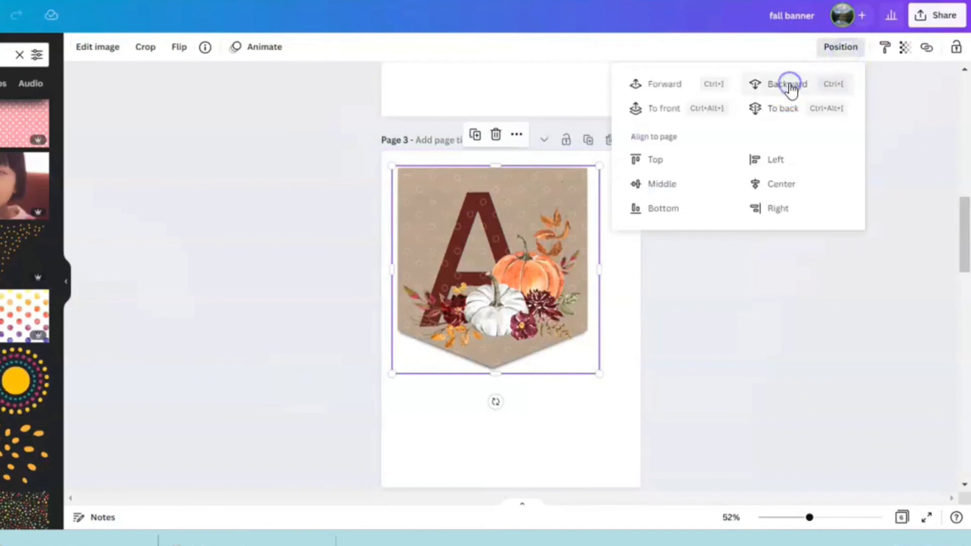
# Paste the dot pattern onto page 4 and send it backward behind the letter L and white pumpkin
pyautogui.scroll(-5, 726, 292)
pyautogui.rightClick(604, 245)
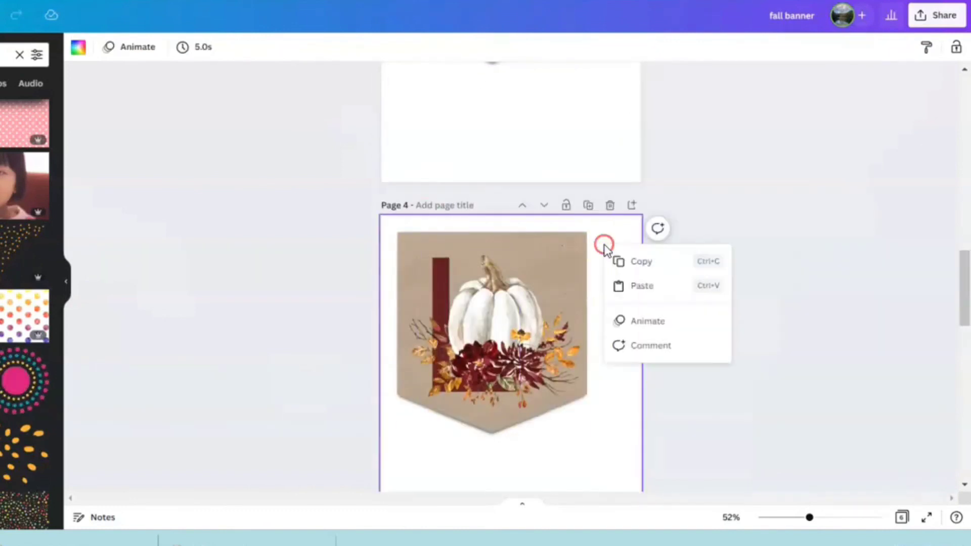
pyautogui.click(638, 285)
pyautogui.click(841, 47)
pyautogui.click(797, 91)
# Paste the dot pattern onto page 5 and send it backward behind the letter L and orange pumpkin
pyautogui.scroll(-5, 758, 325)
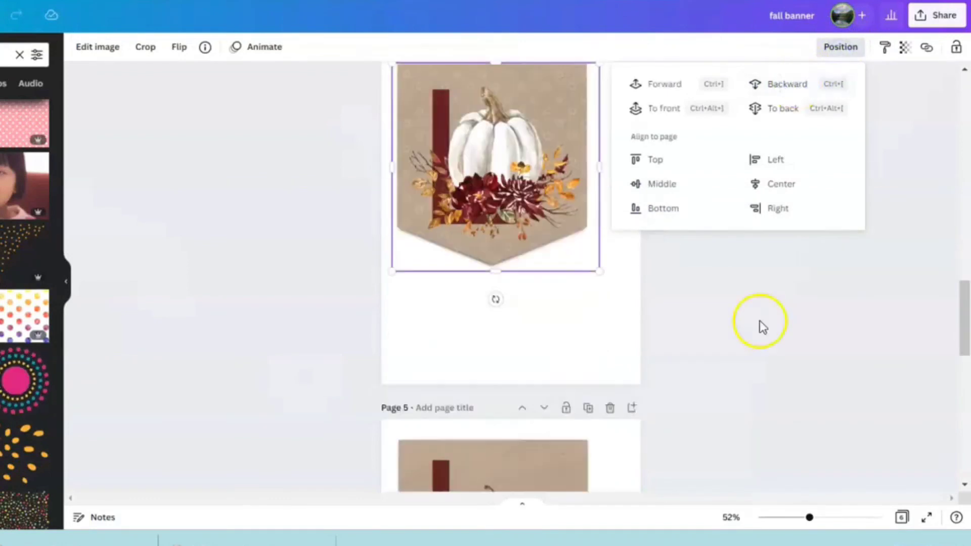
pyautogui.rightClick(609, 306)
pyautogui.click(639, 341)
pyautogui.scroll(-3, 708, 202)
pyautogui.click(840, 46)
pyautogui.click(782, 101)
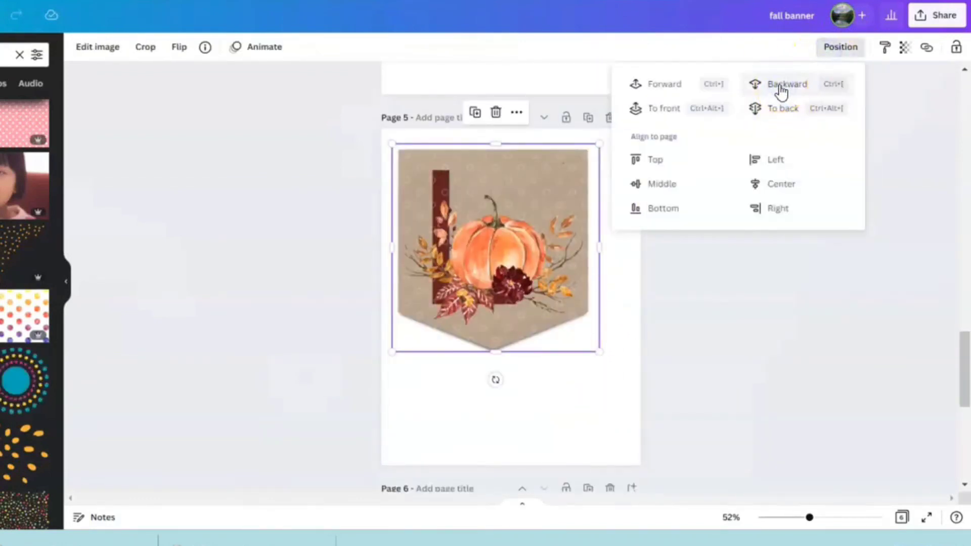
# Paste the dot pattern onto page 6 and send it backward behind the white pumpkins
pyautogui.scroll(-6, 556, 212)
pyautogui.rightClick(609, 225)
pyautogui.click(643, 265)
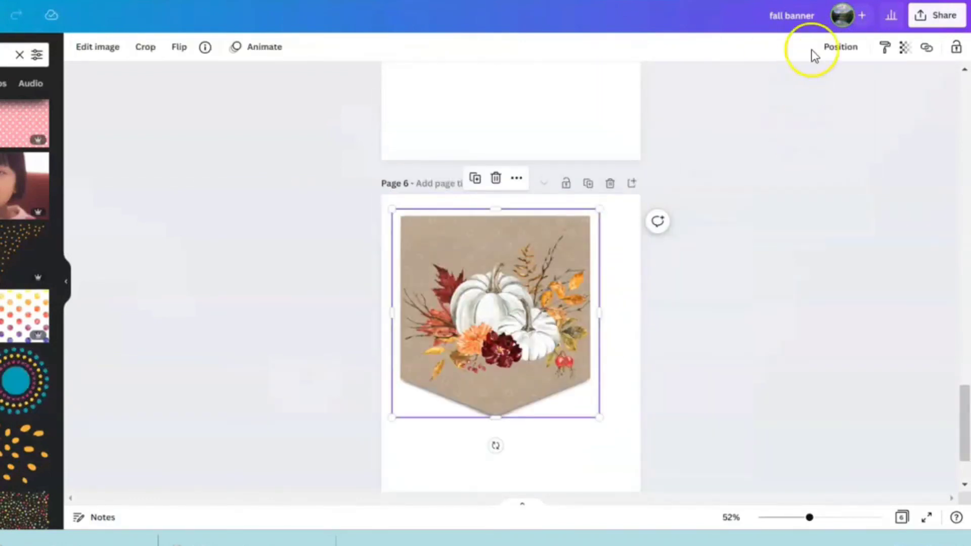
pyautogui.click(837, 47)
pyautogui.click(790, 86)
# Open the sharing and download options for the fall banner design
pyautogui.scroll(5, 790, 91)
pyautogui.click(781, 16)
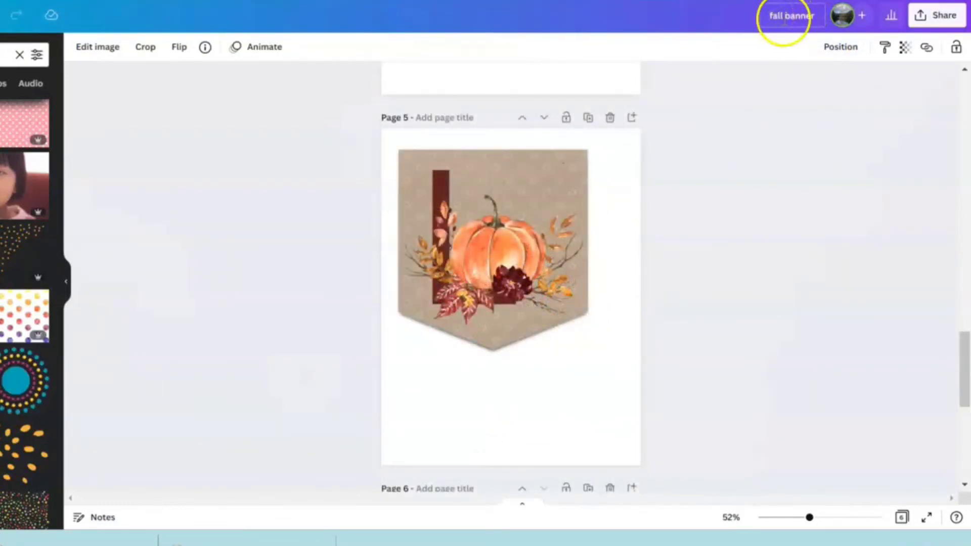
pyautogui.click(925, 26)
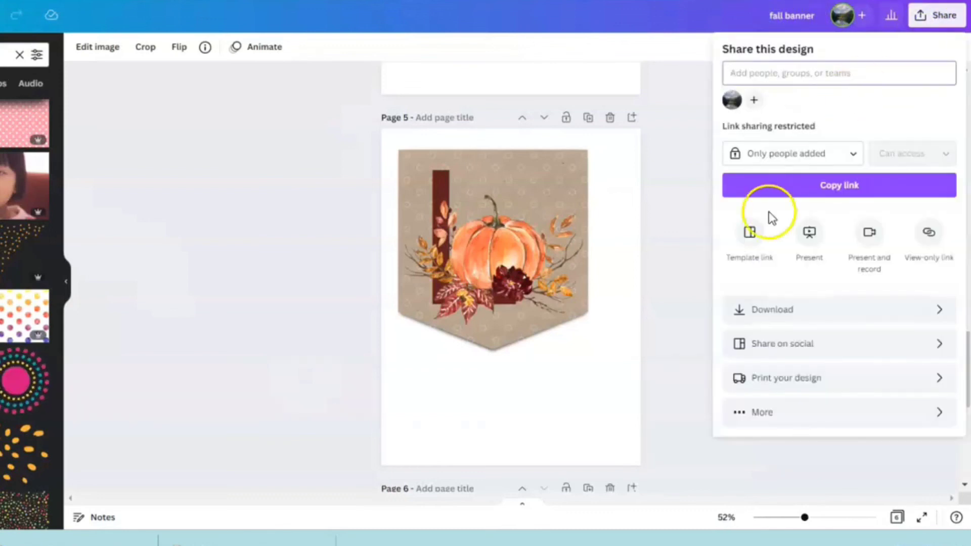